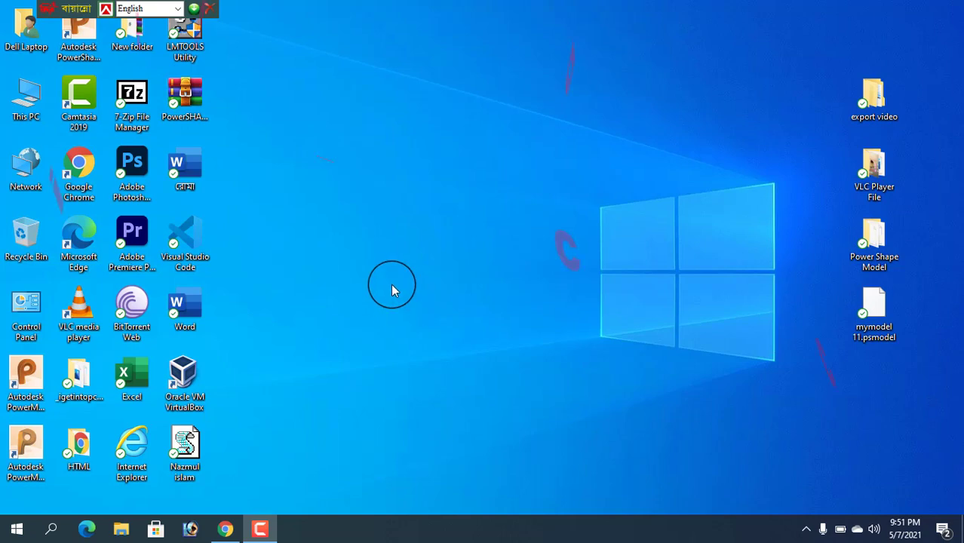
- Refresh the Windows desktop four times from its right-click menu
right_click(412, 170)
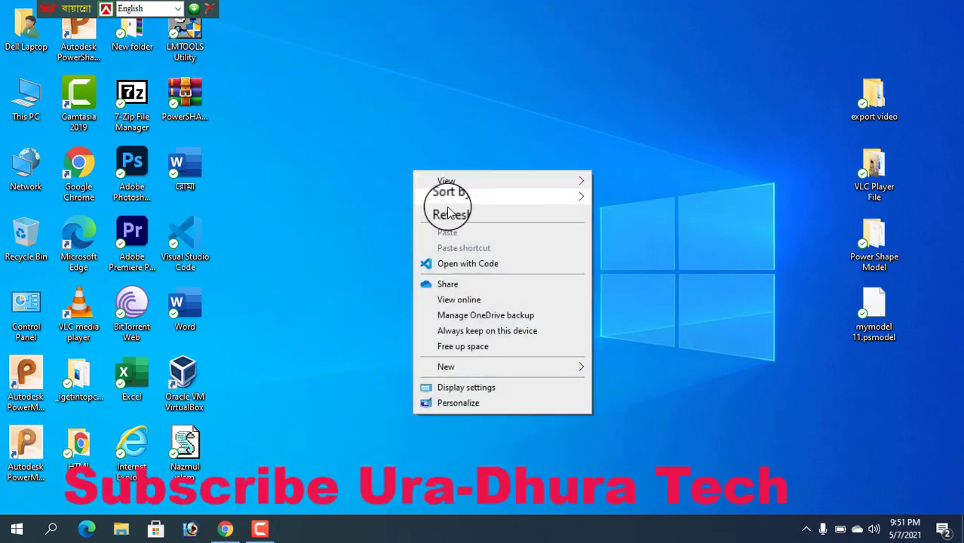
click(423, 212)
right_click(406, 191)
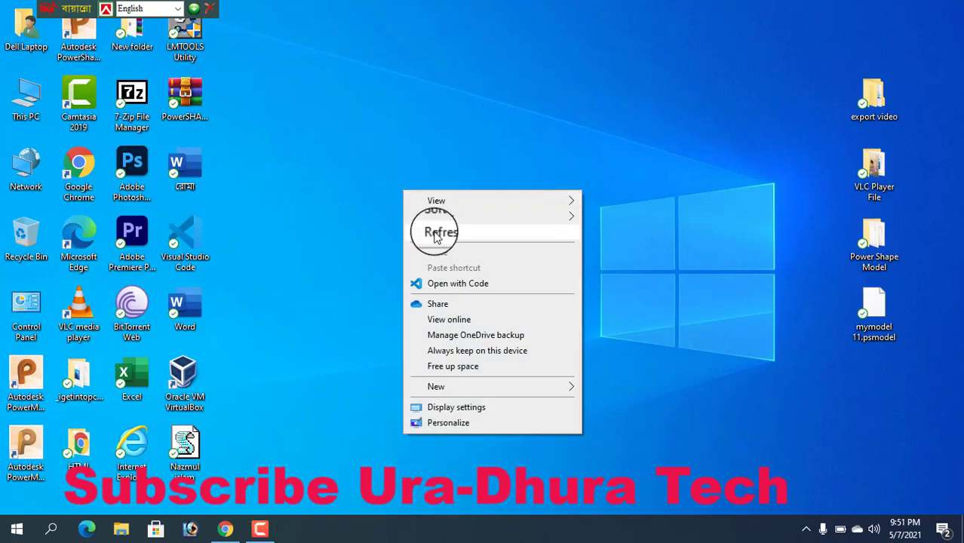
click(421, 233)
right_click(384, 193)
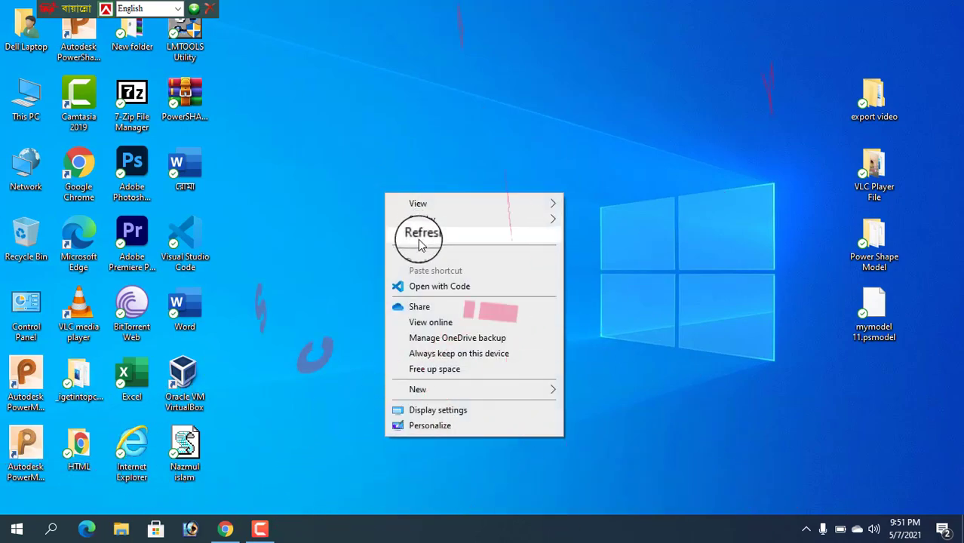
click(420, 235)
right_click(367, 184)
click(400, 226)
- Bring Chrome back, pause the YouTube CNC video and go to the Google home page
click(226, 529)
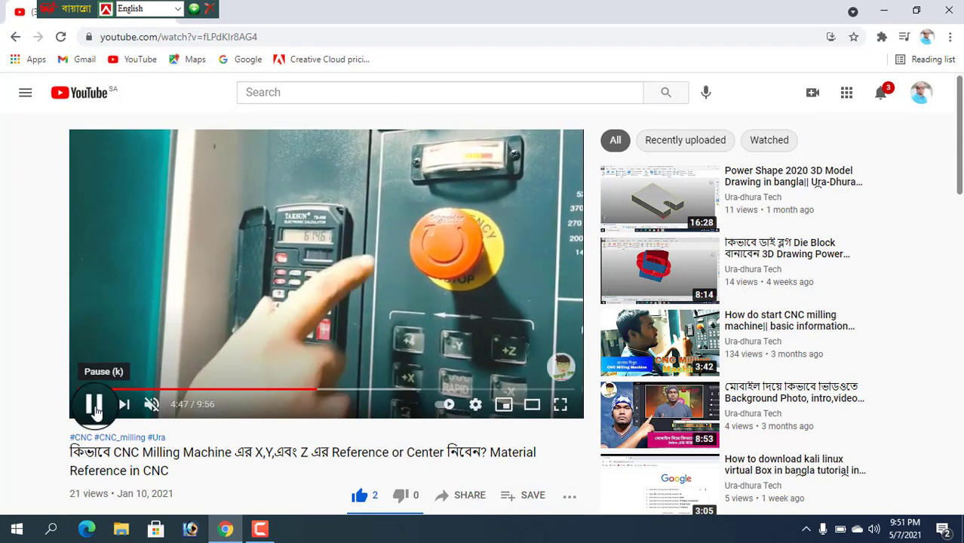
click(92, 404)
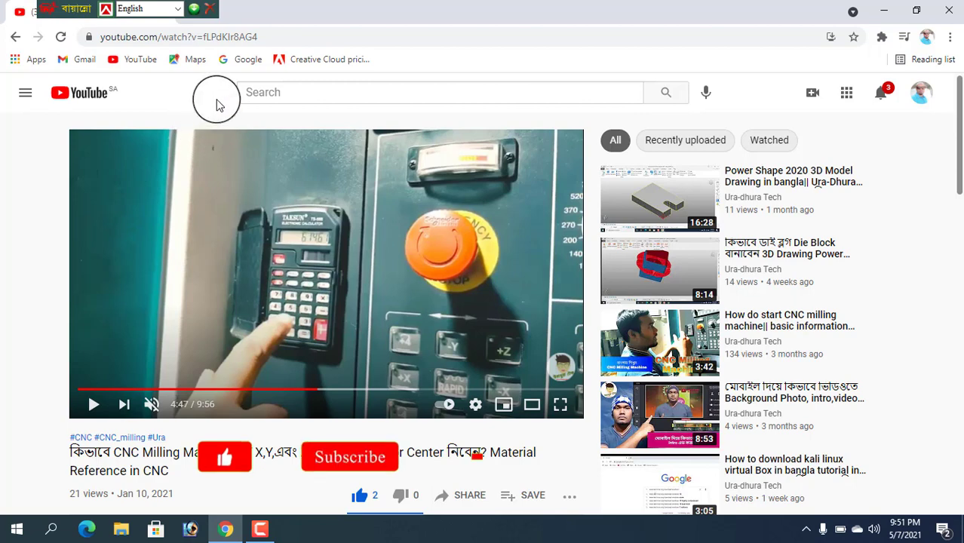
click(238, 59)
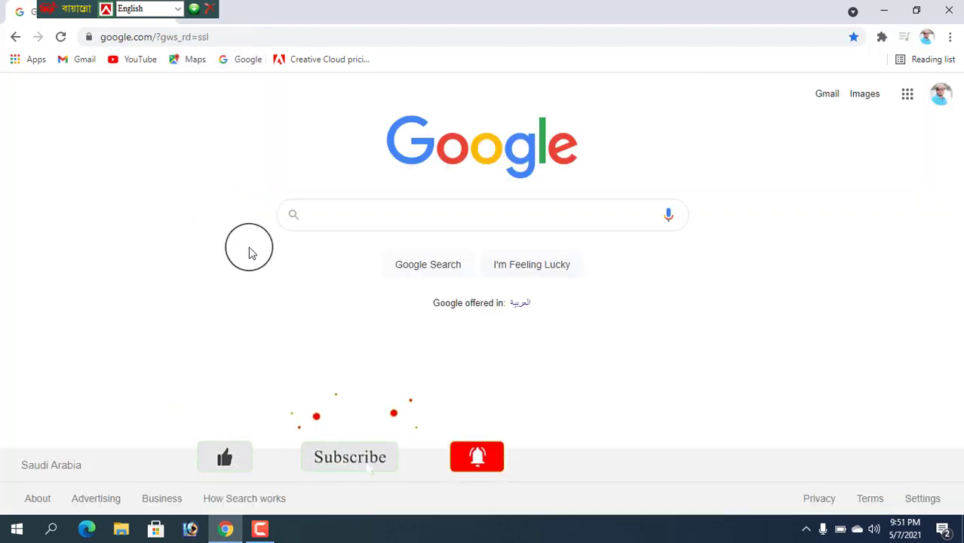
click(325, 213)
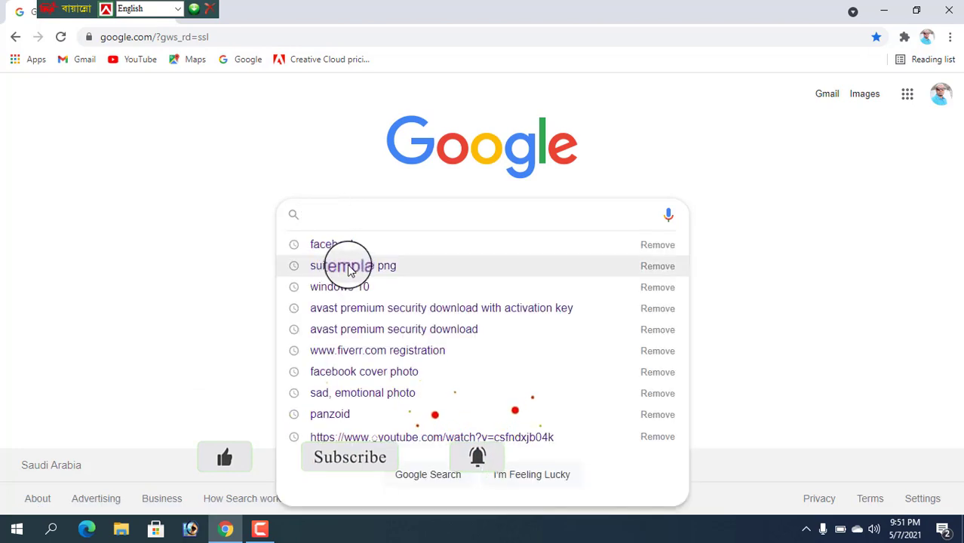
text(www)
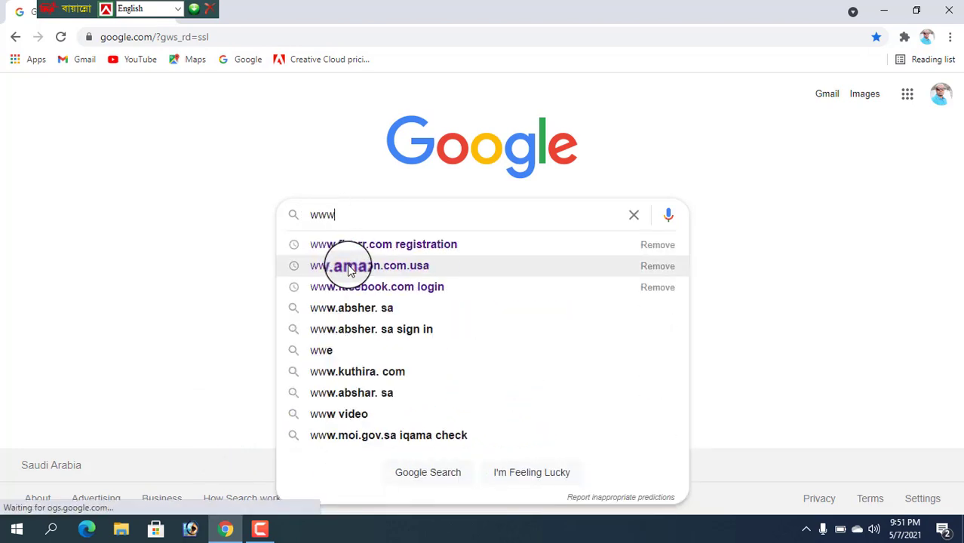
text(.gamil.clo)
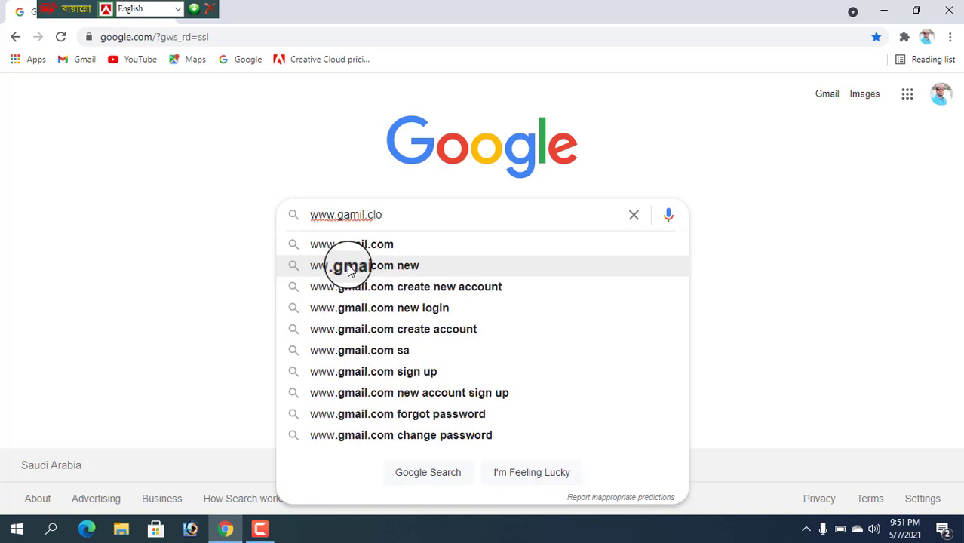
key(BackSpace)
key(BackSpace)
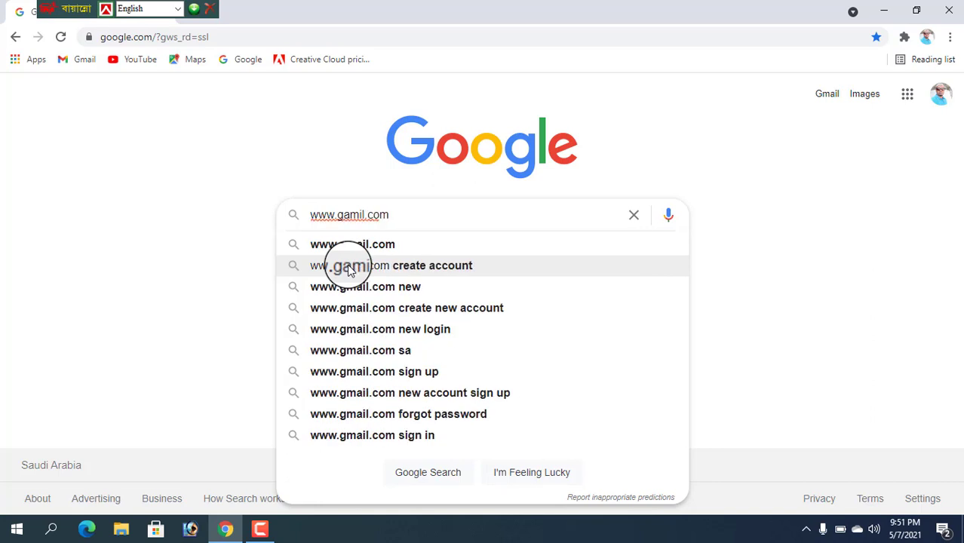
key(Return)
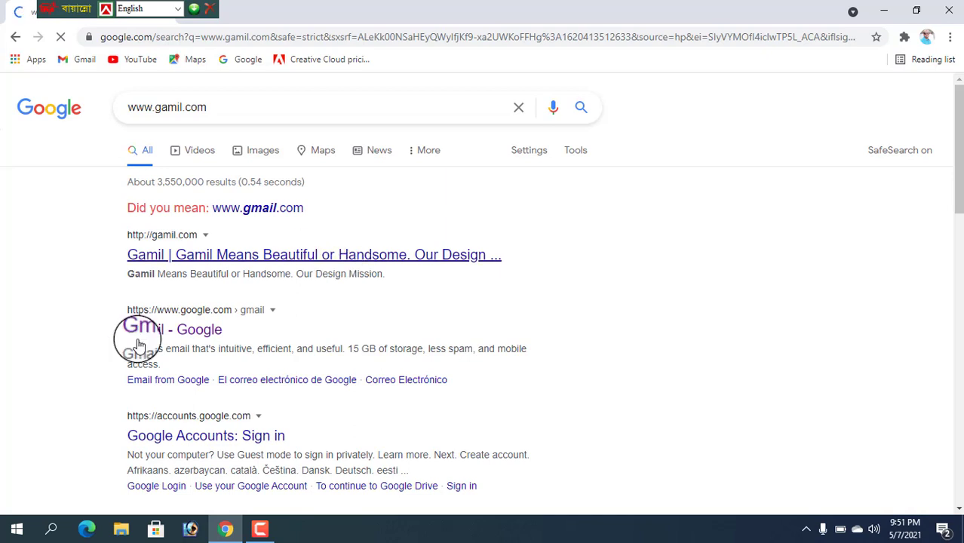
click(282, 258)
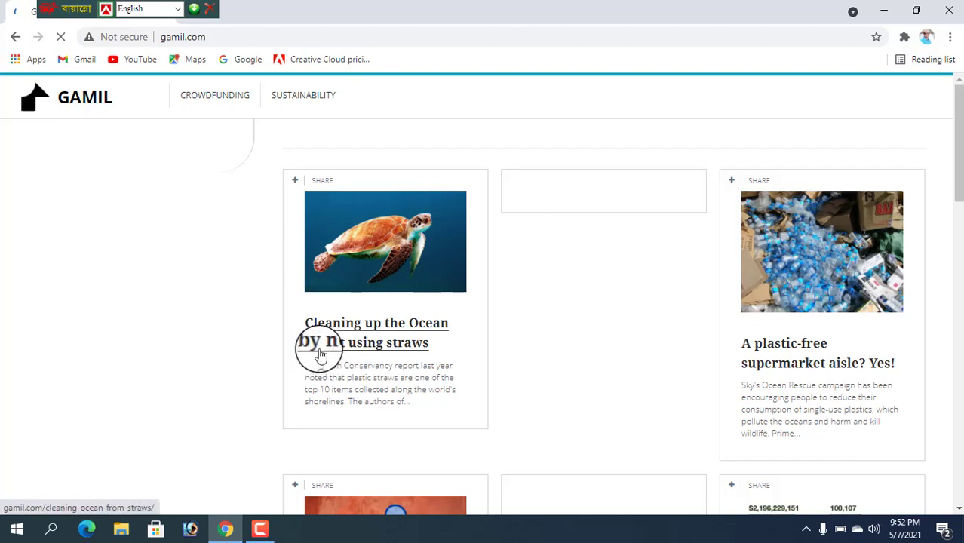
click(259, 529)
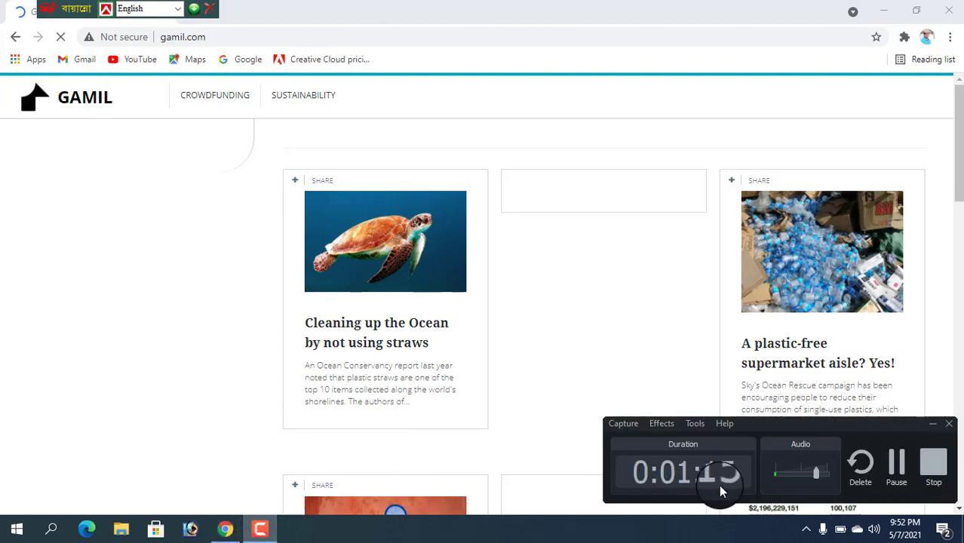
key(alt+Left)
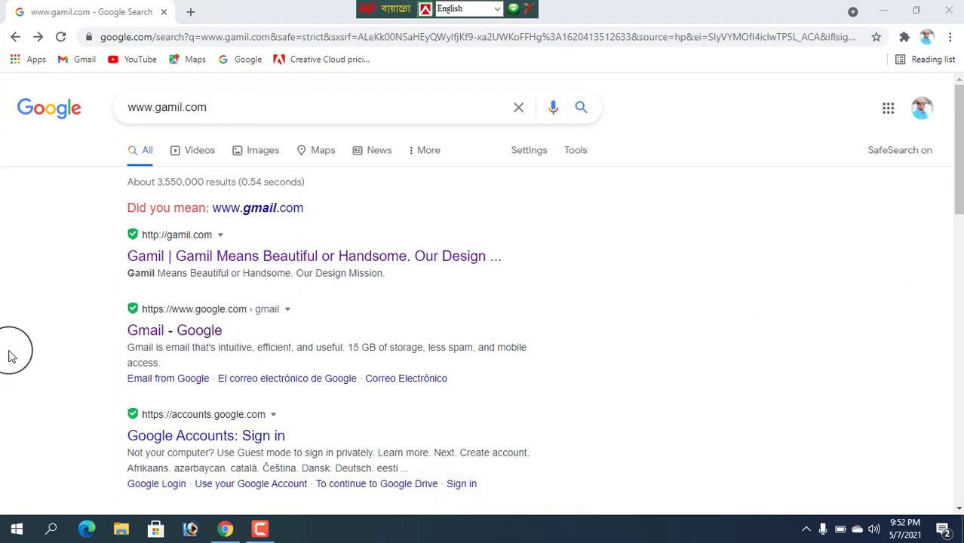
- Open the 'Google Accounts: Sign in' result and reach the sign-in page via the account menu
click(192, 445)
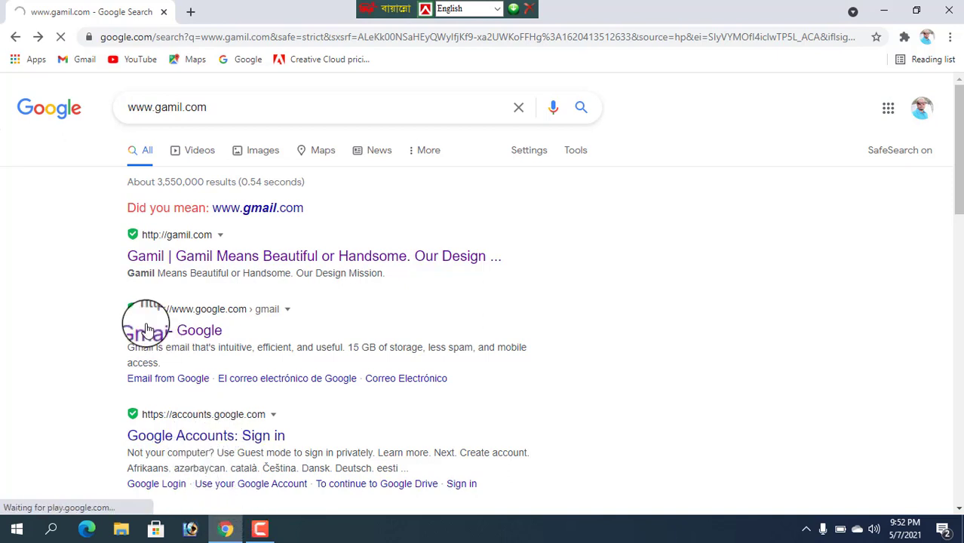
click(260, 532)
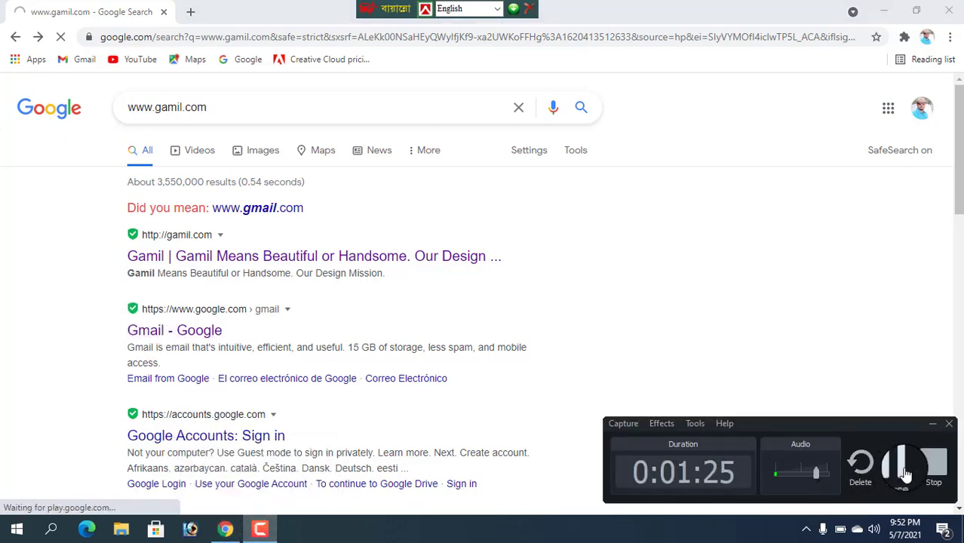
click(906, 474)
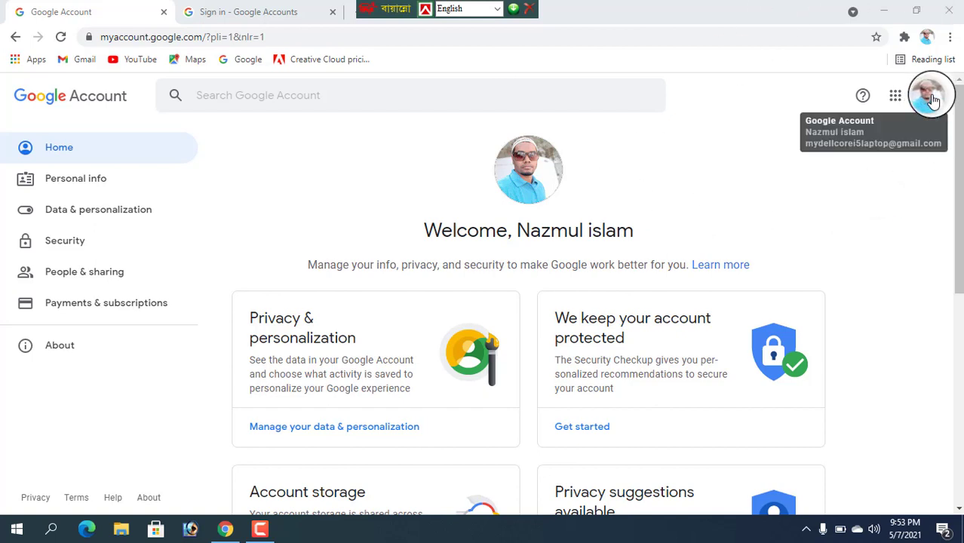
click(934, 101)
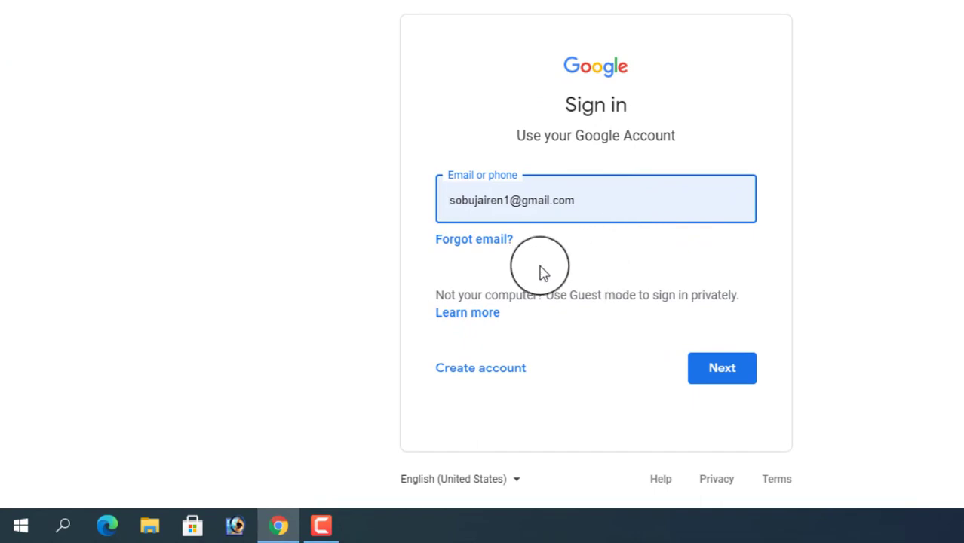
- Choose Create account > For myself to reach the 'Create your Google Account' form
click(483, 369)
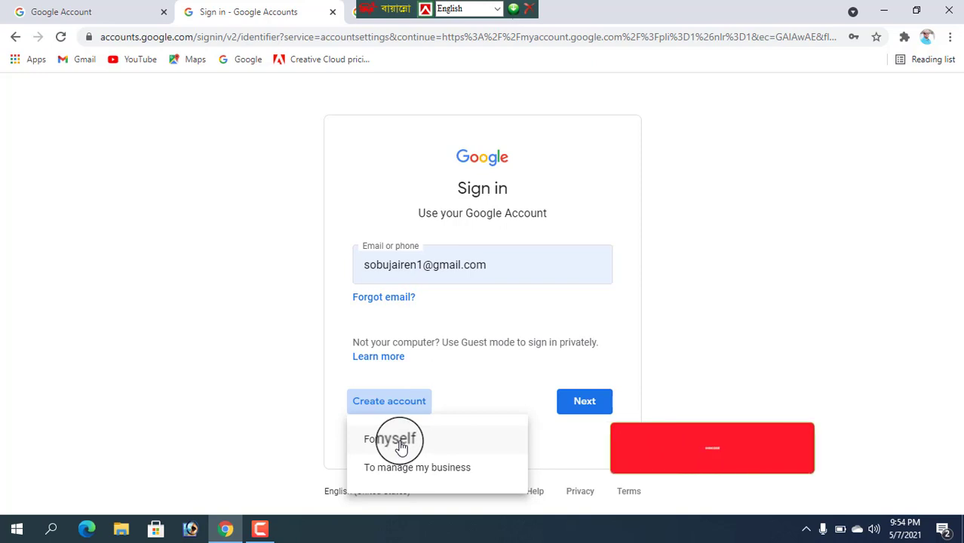
click(402, 445)
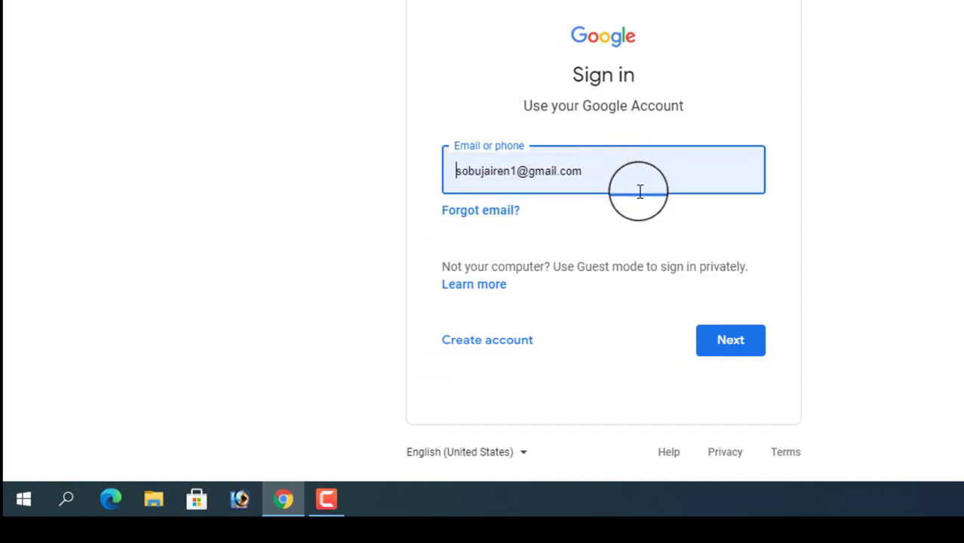
click(489, 341)
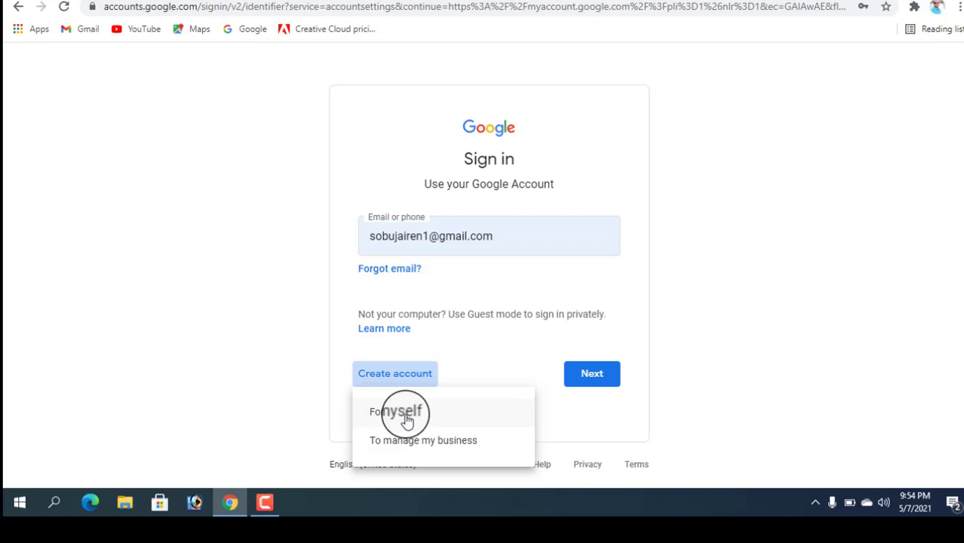
click(407, 418)
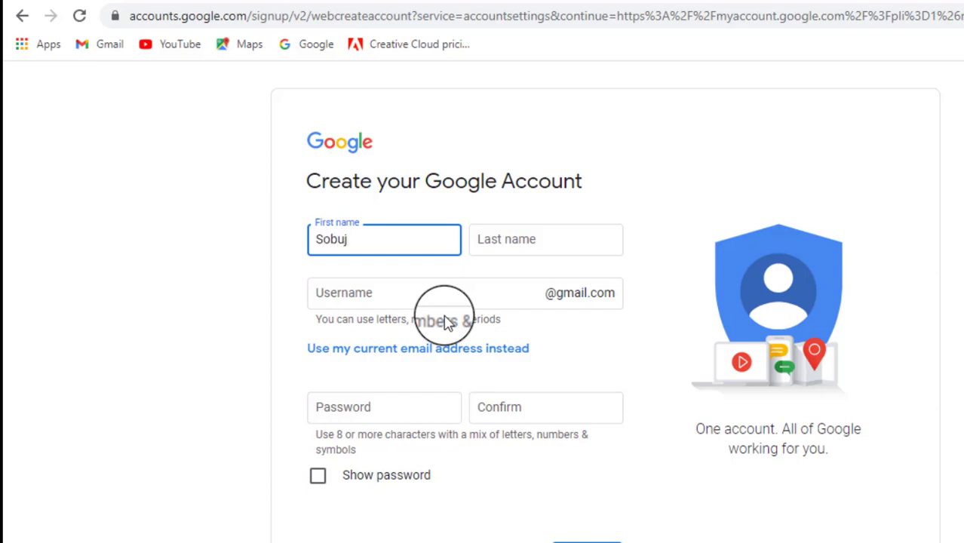
- Enter the last name and try a username, which Google rejects
key(Tab)
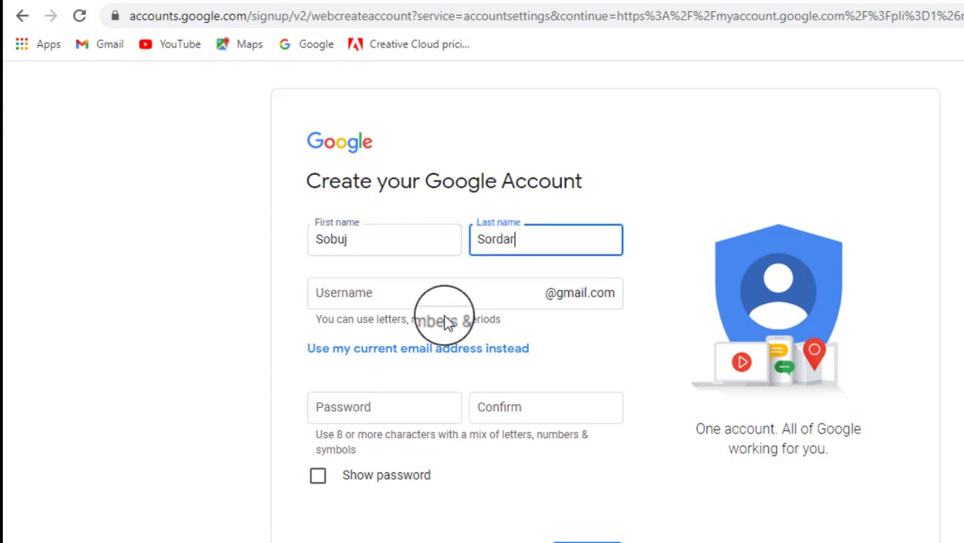
key(Tab)
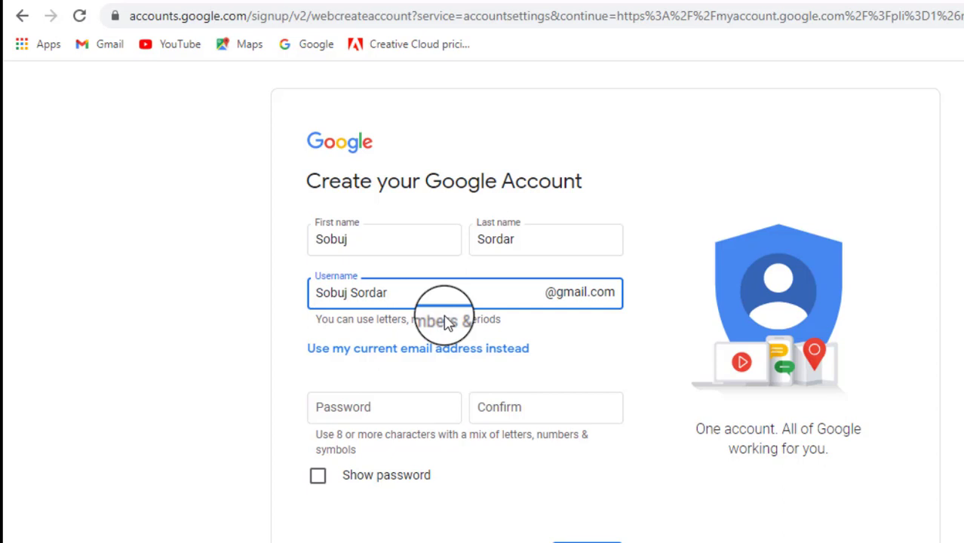
click(445, 322)
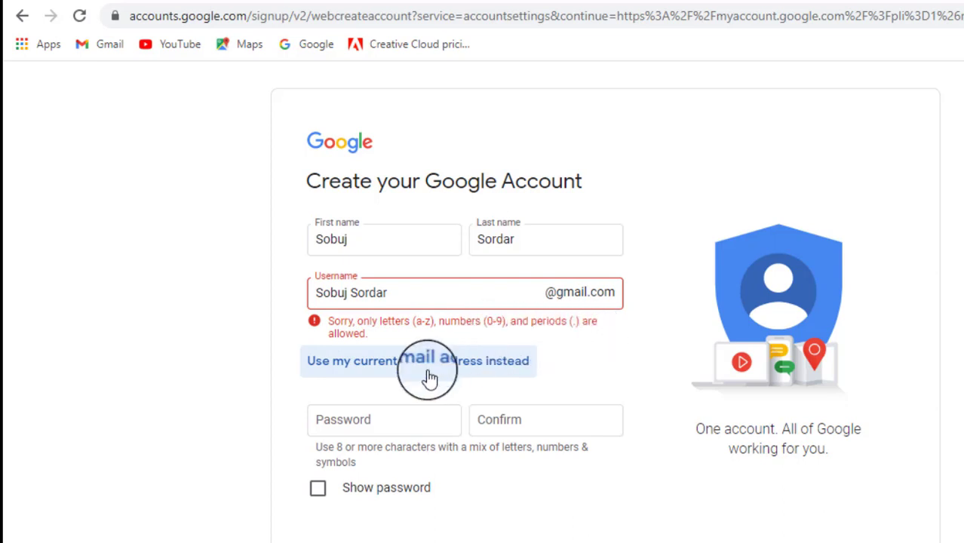
click(394, 295)
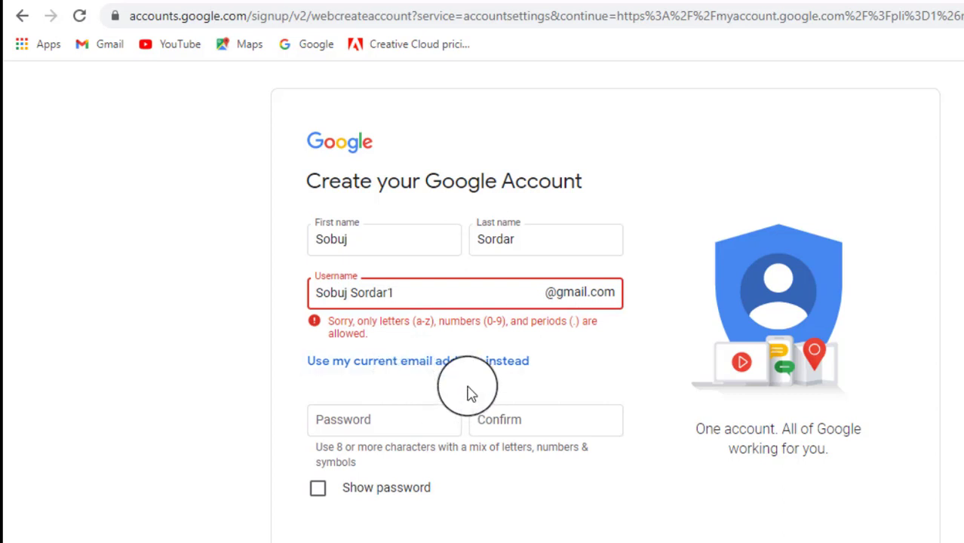
- Switch to using an existing email, then back to a new Gmail address to clear the username
key(Tab)
key(Return)
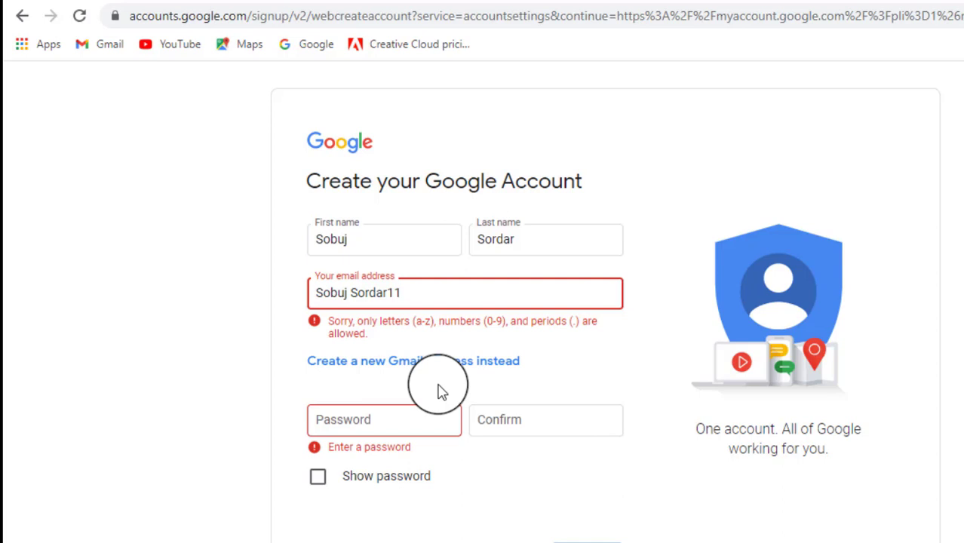
click(439, 385)
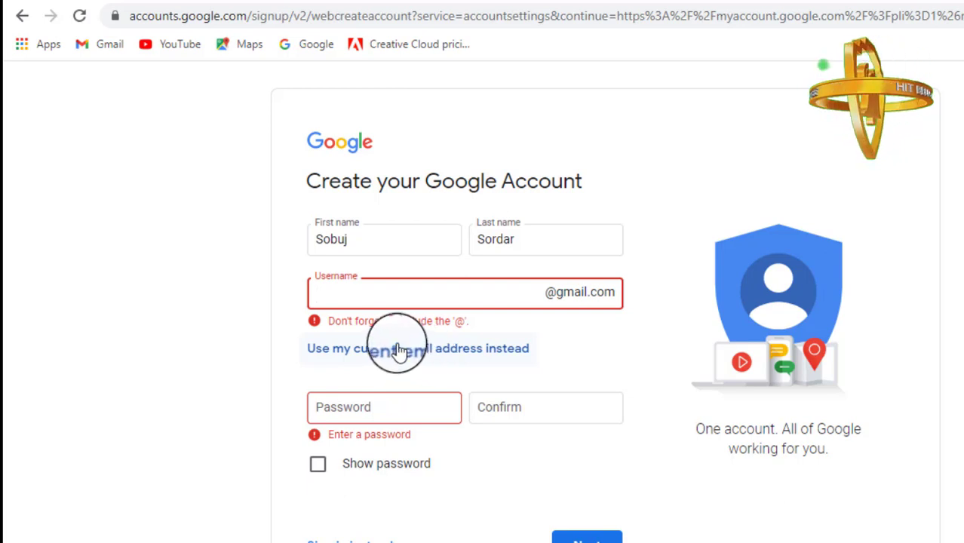
- Try a lowercase username with digits and get it rejected as taken, with three suggestions
click(438, 394)
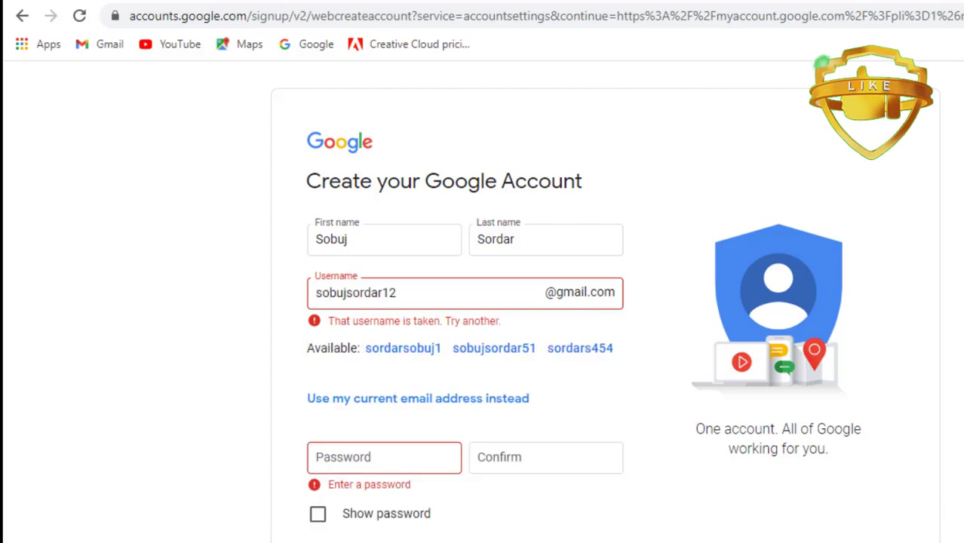
click(422, 455)
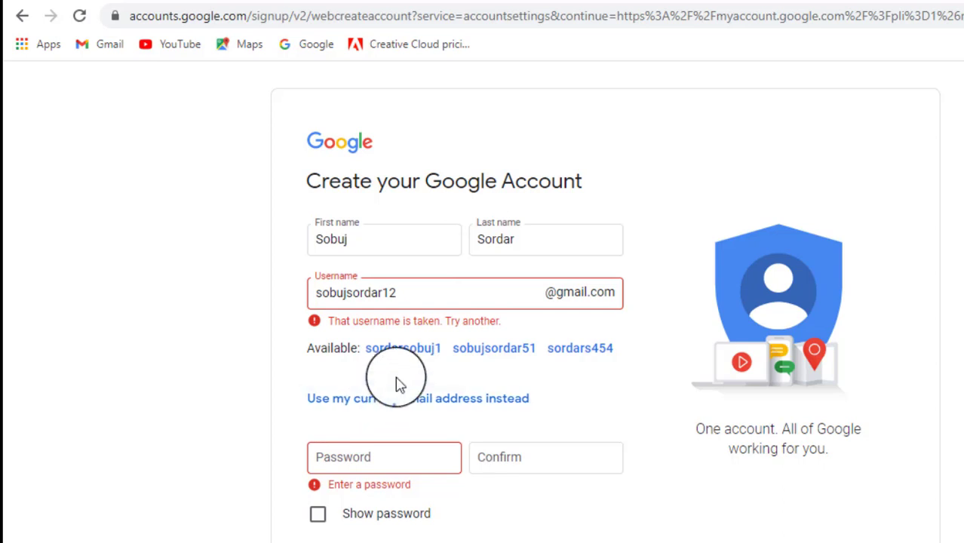
click(488, 358)
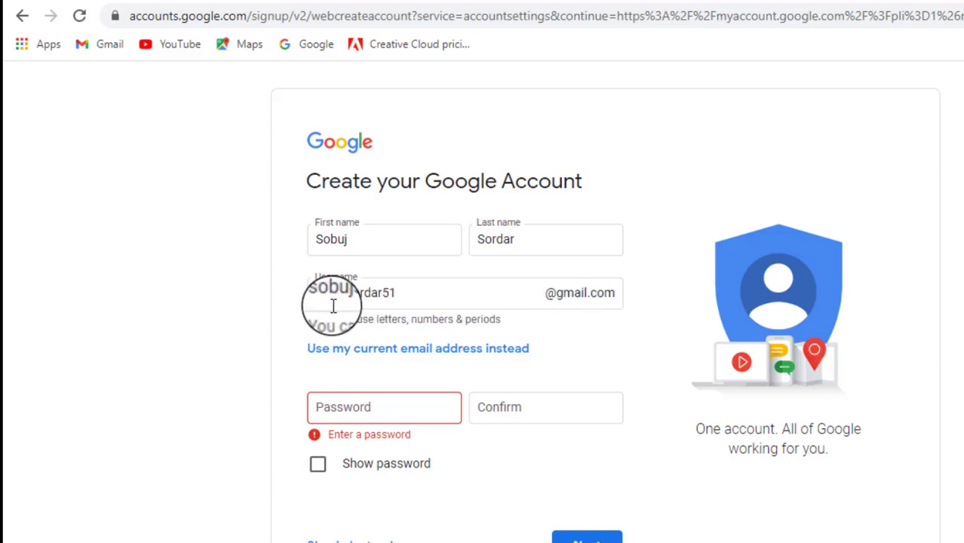
click(366, 409)
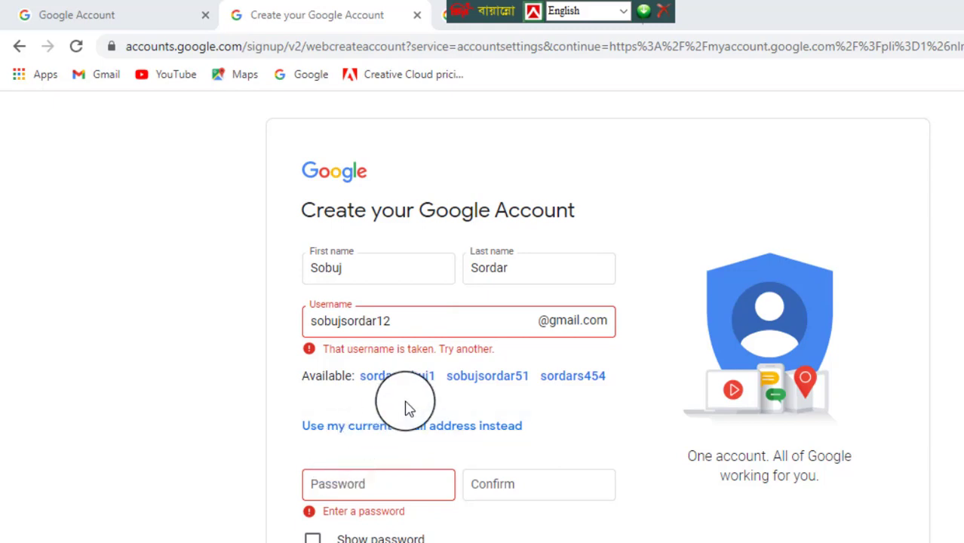
- Take the second suggested username and enter the password in Password and Confirm
click(483, 388)
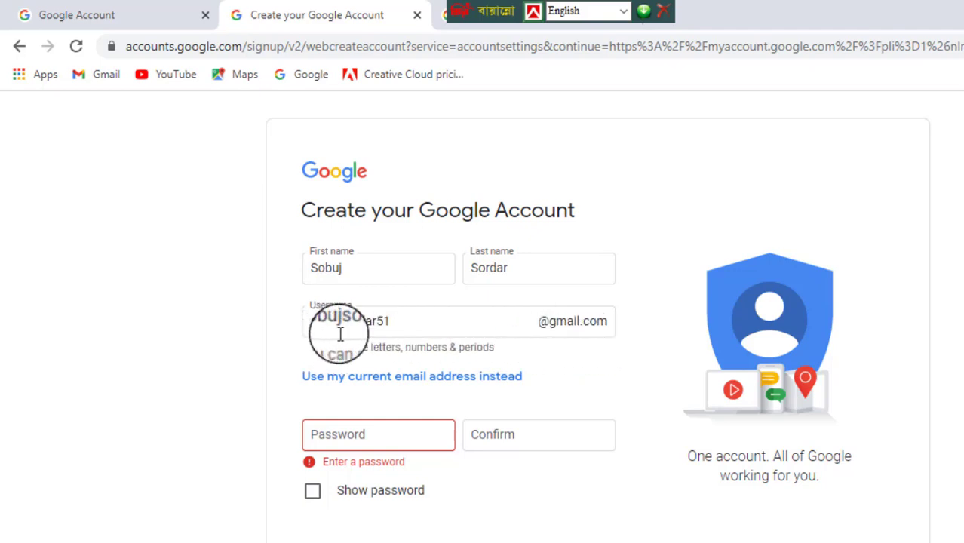
click(362, 434)
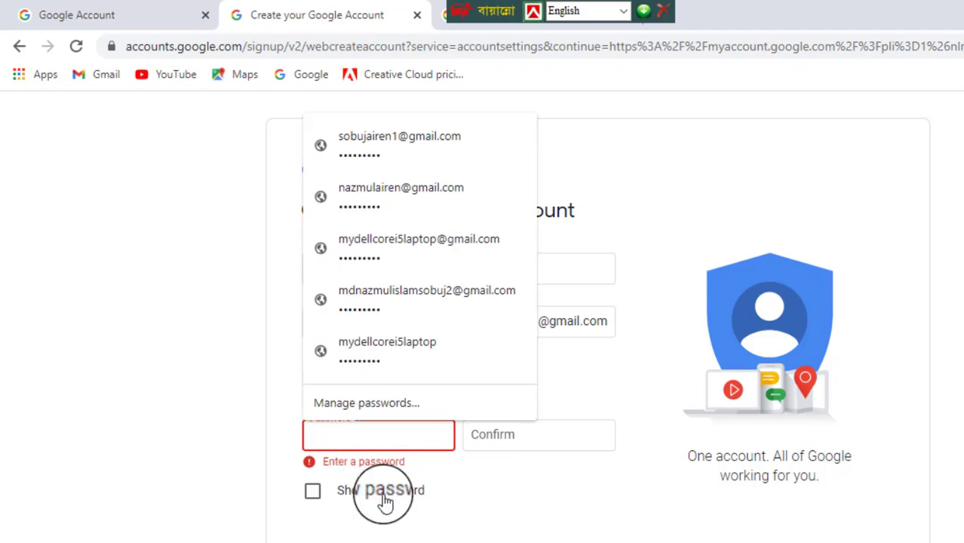
text(s)
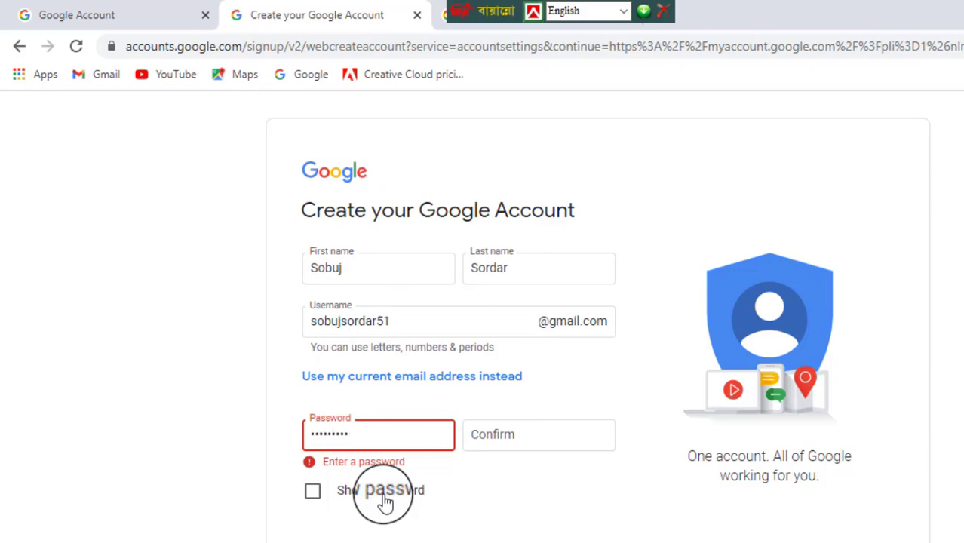
click(502, 437)
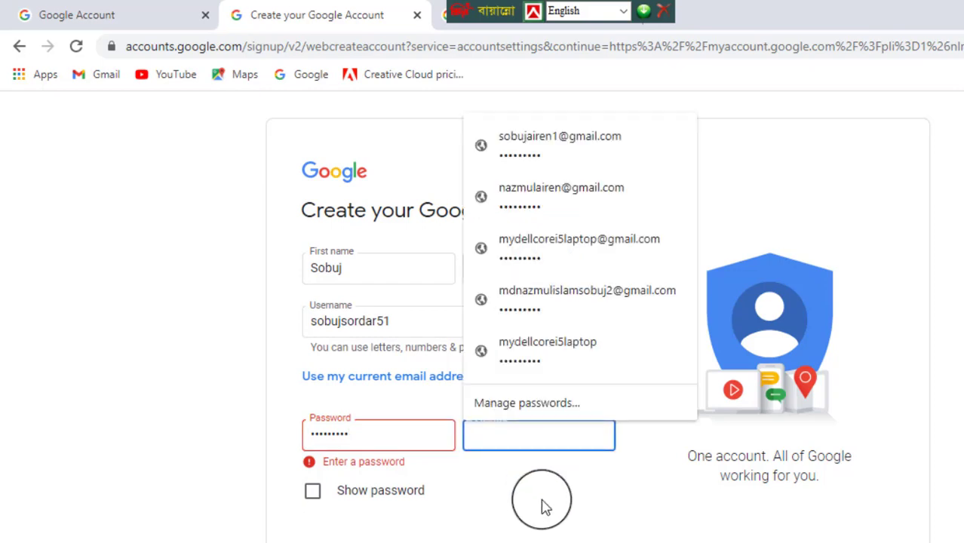
text(••)
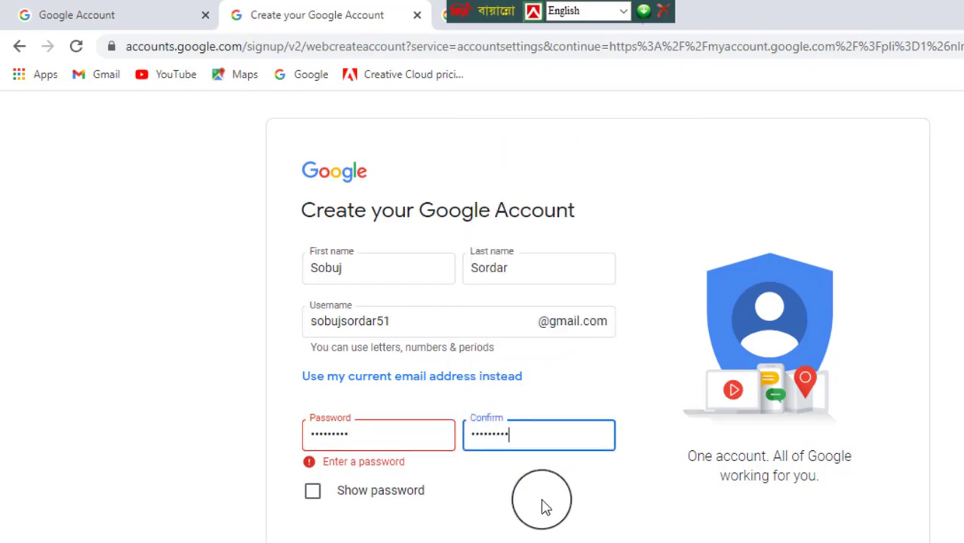
scroll(505, 528, down, 1)
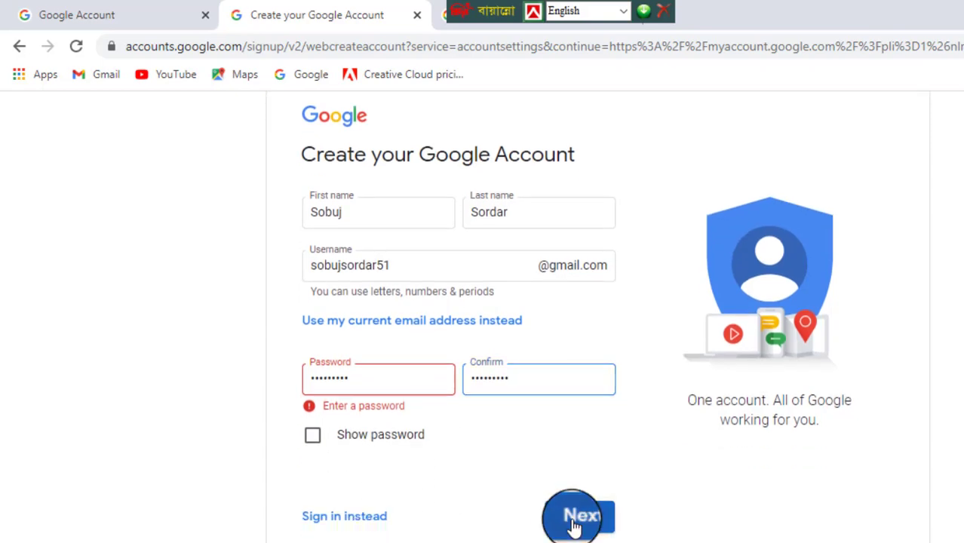
- Submit the name, username and password to reach the personal-details page
click(575, 519)
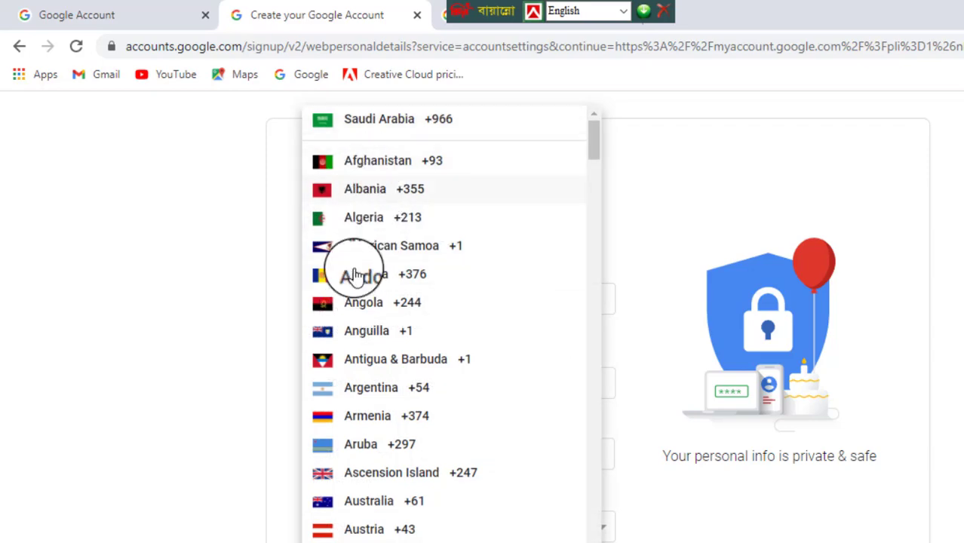
scroll(392, 479, down, 12)
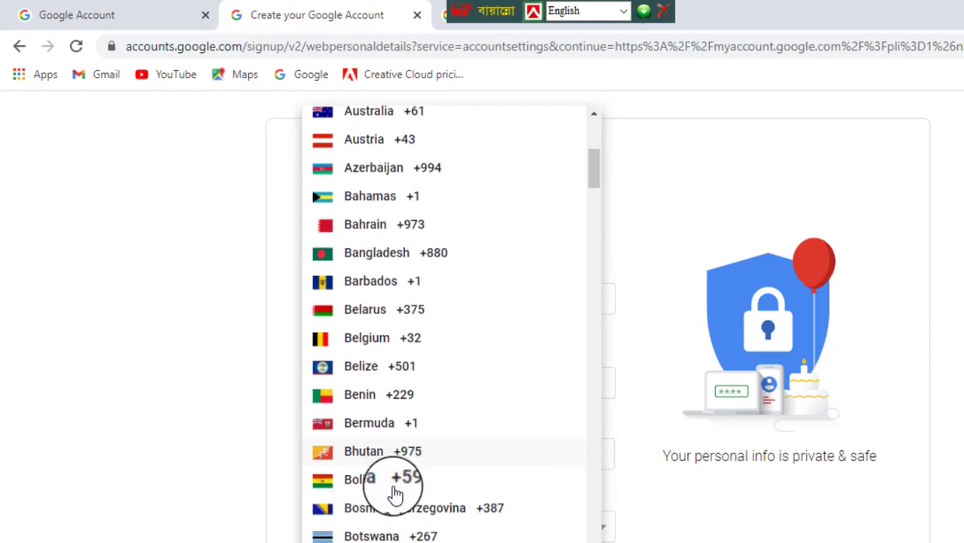
scroll(389, 486, up, 5)
scroll(392, 497, up, 3)
scroll(392, 496, down, 15)
scroll(392, 496, down, 8)
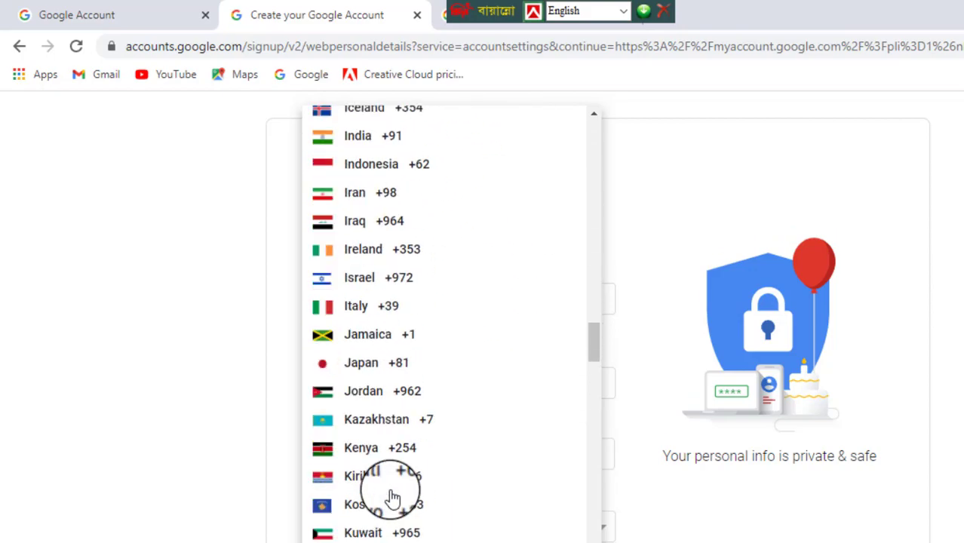
scroll(392, 498, down, 15)
scroll(393, 498, up, 20)
scroll(393, 497, up, 20)
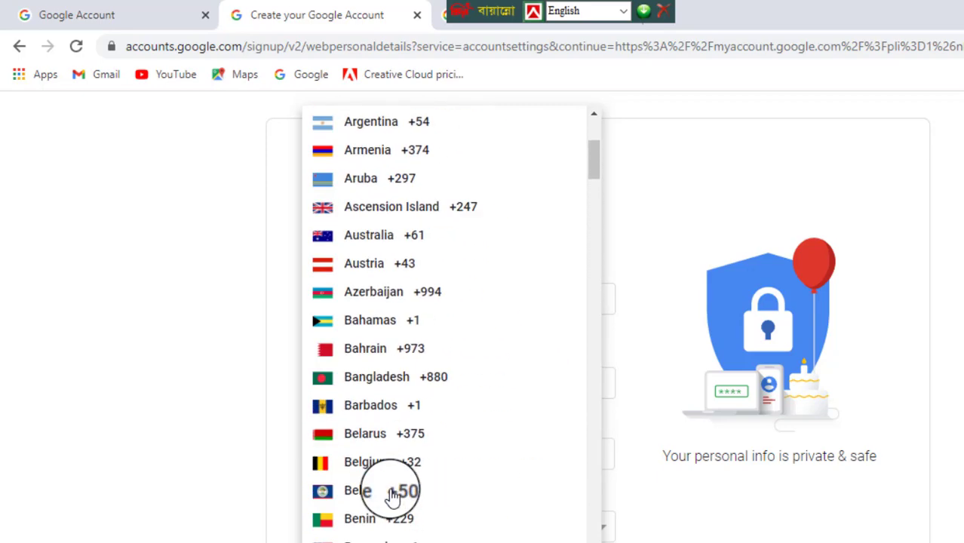
scroll(386, 514, down, 2)
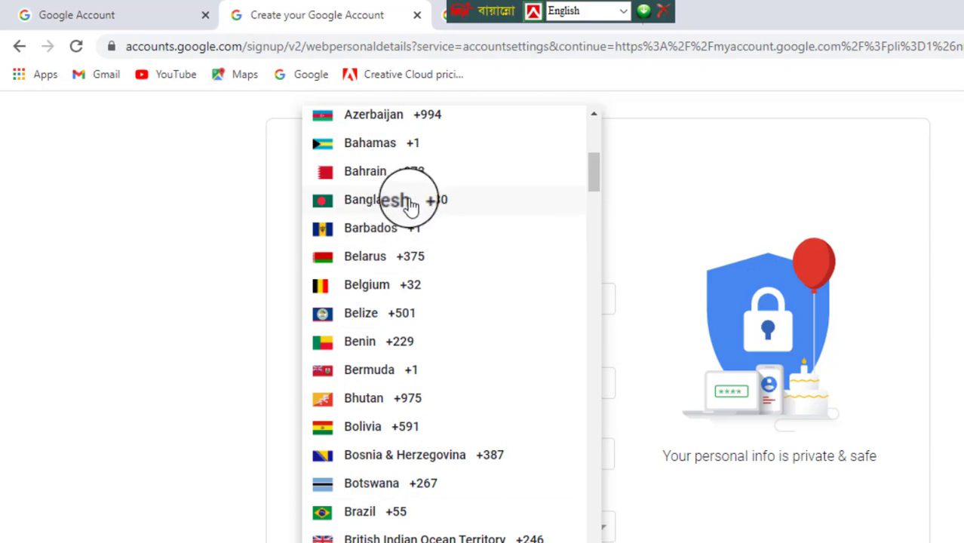
- Set the phone number's country code to Saudi Arabia (+966)
click(520, 284)
click(349, 307)
drag(596, 190, 596, 540)
scroll(453, 324, down, 5)
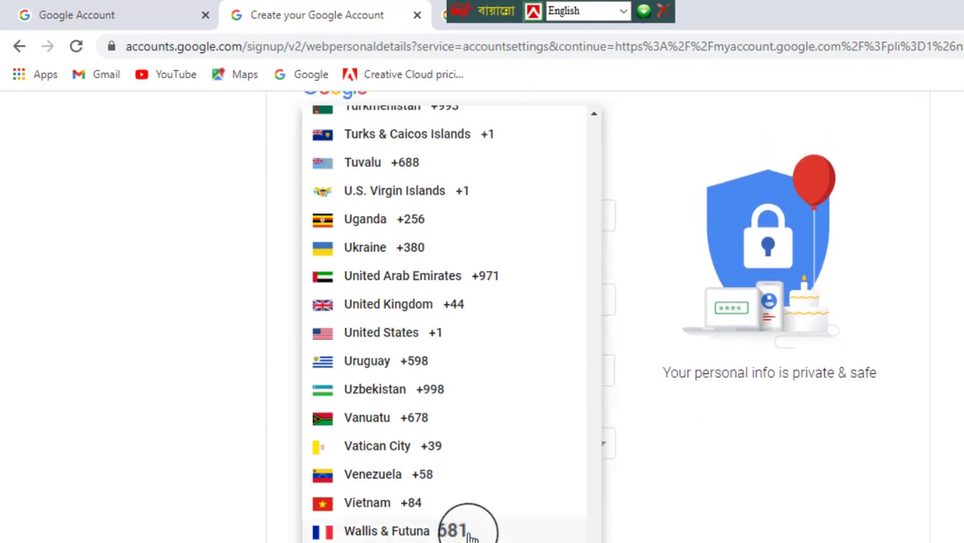
scroll(528, 448, up, 4)
scroll(456, 485, up, 6)
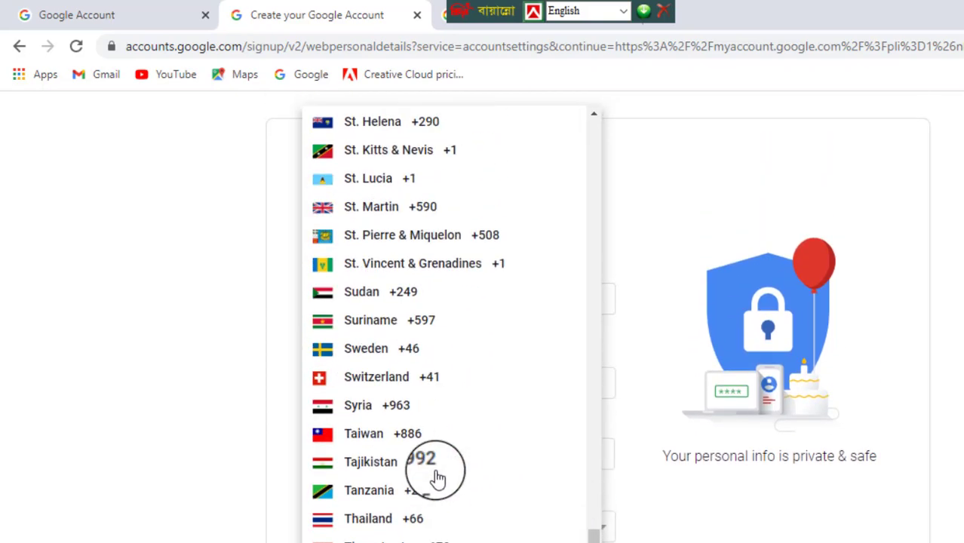
scroll(411, 474, up, 8)
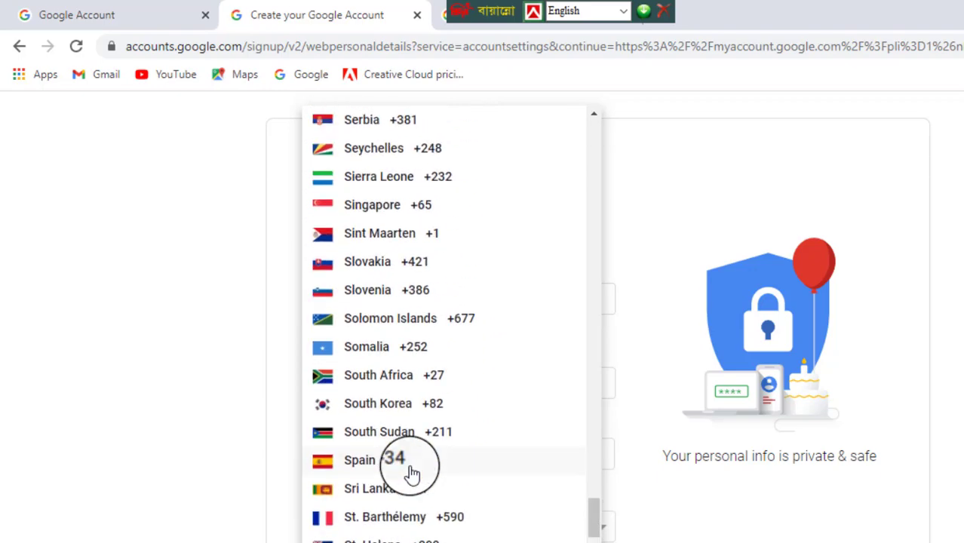
scroll(412, 474, up, 1)
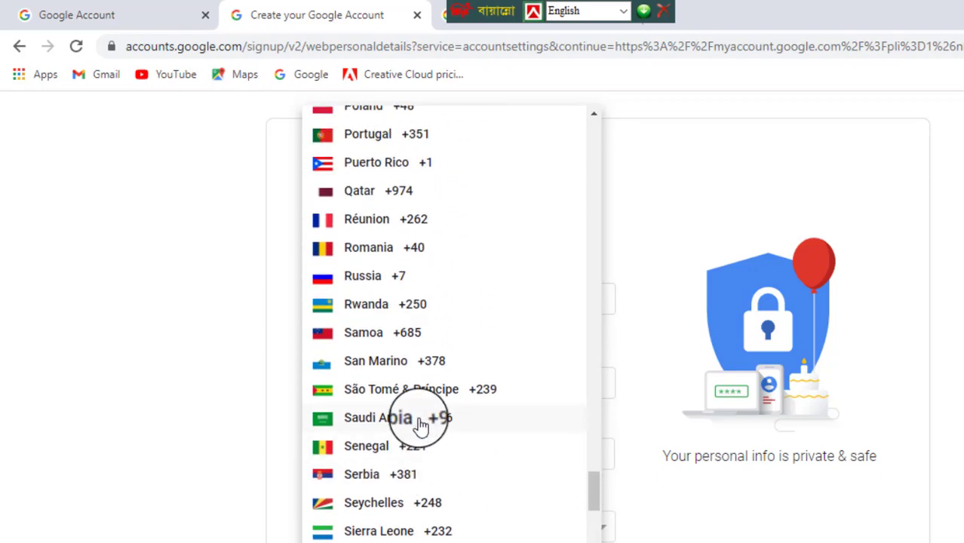
click(355, 419)
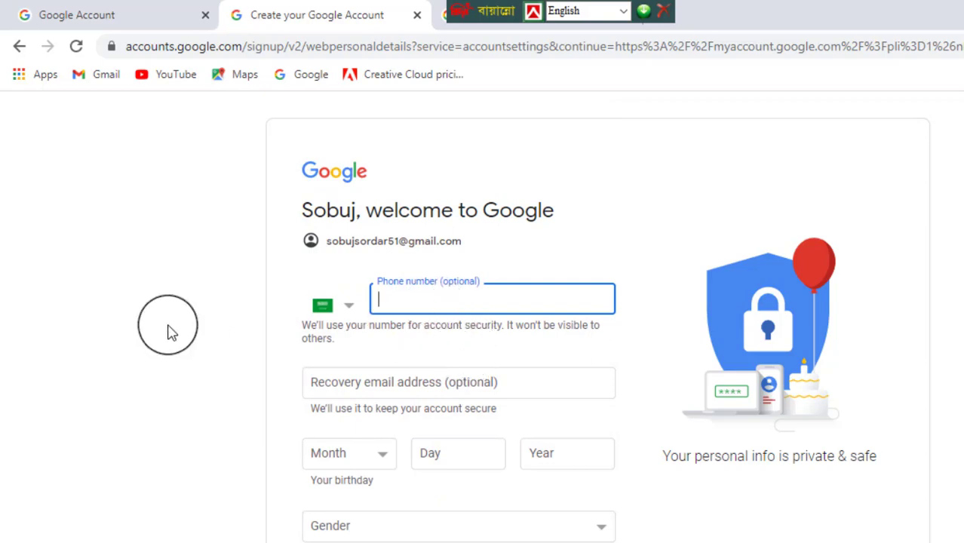
- Fill in the phone number and a recovery email address
key(F10)
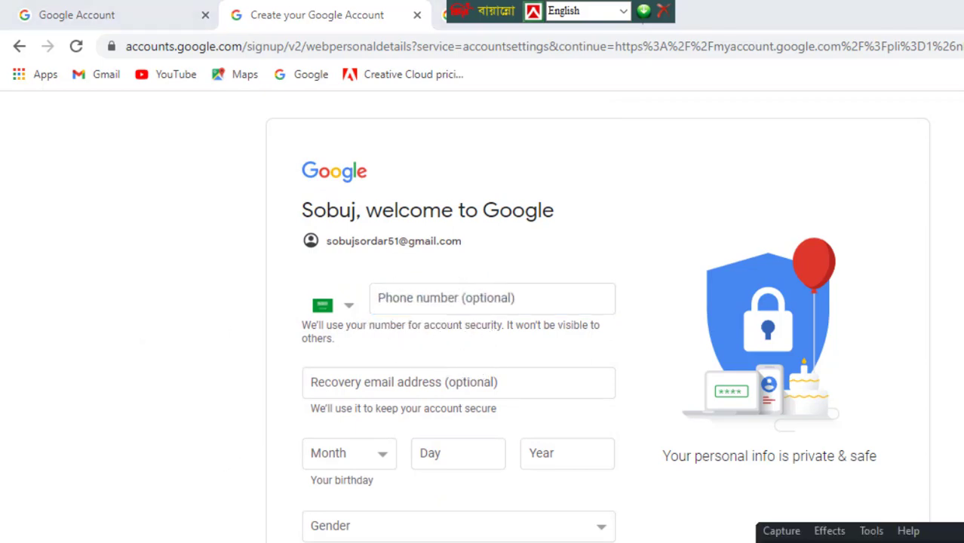
click(409, 305)
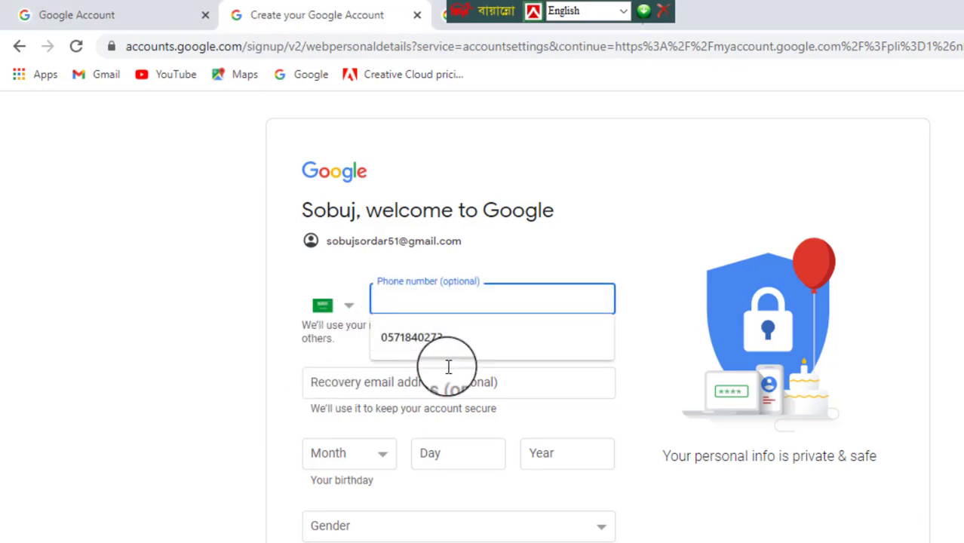
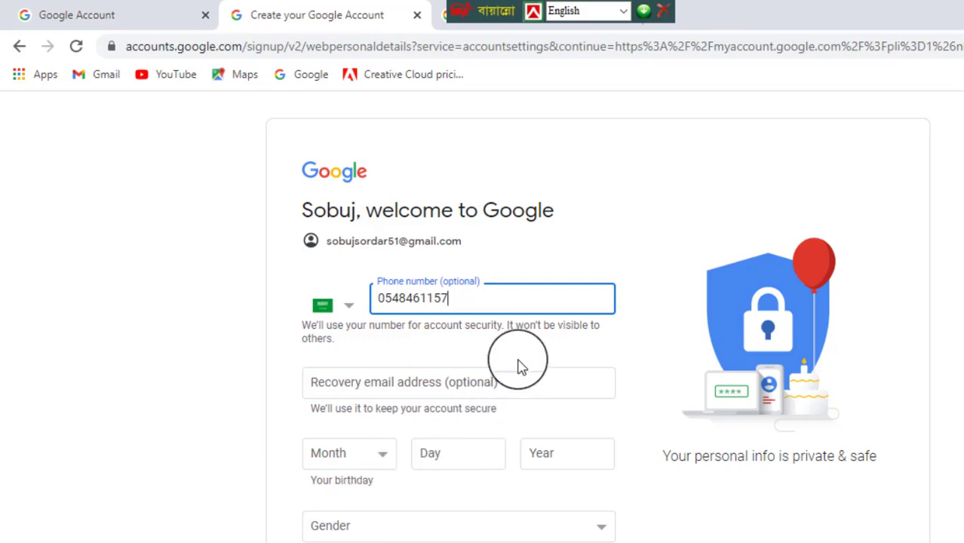
click(489, 385)
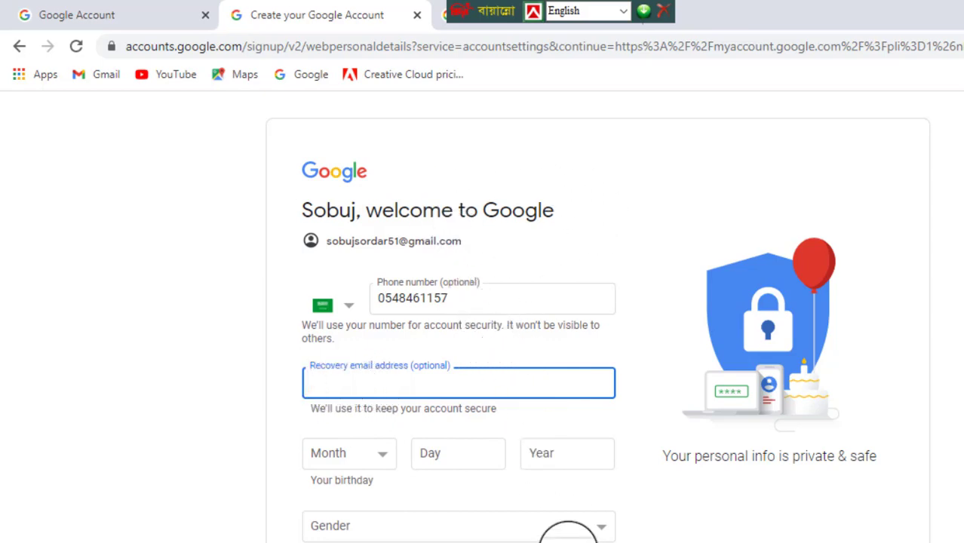
key(F10)
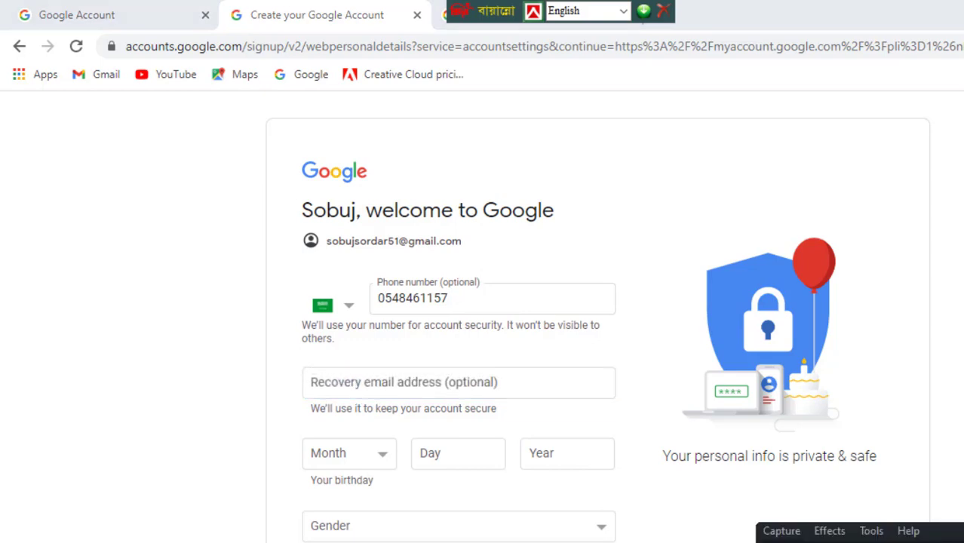
click(371, 383)
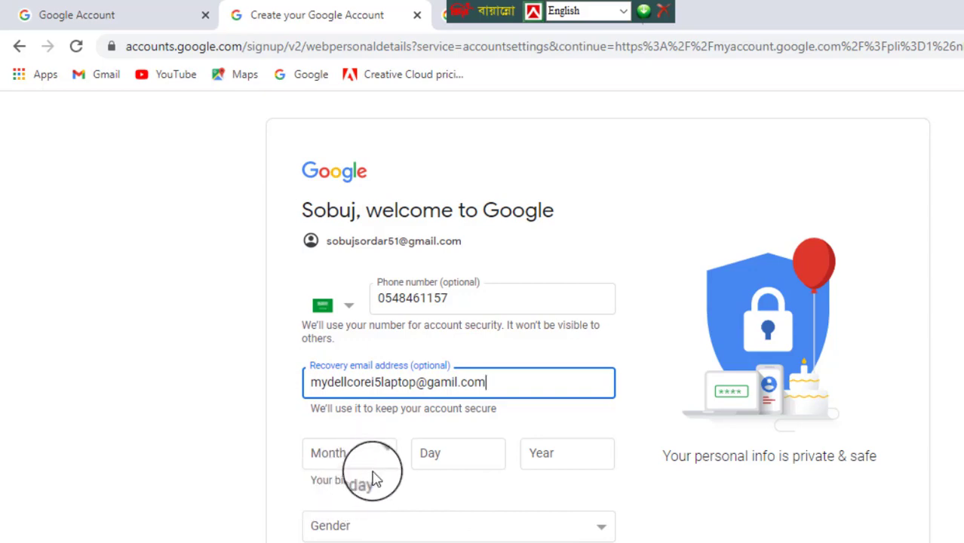
click(383, 458)
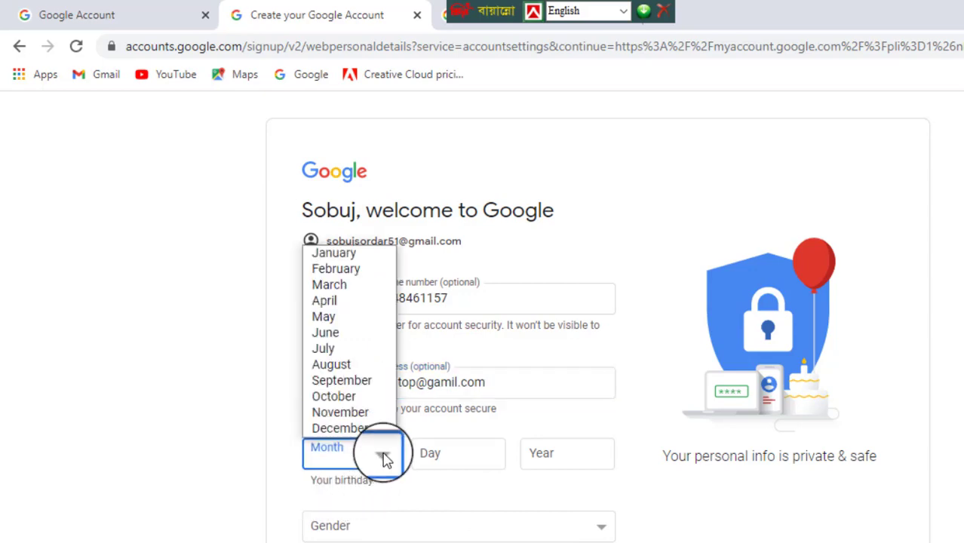
click(347, 367)
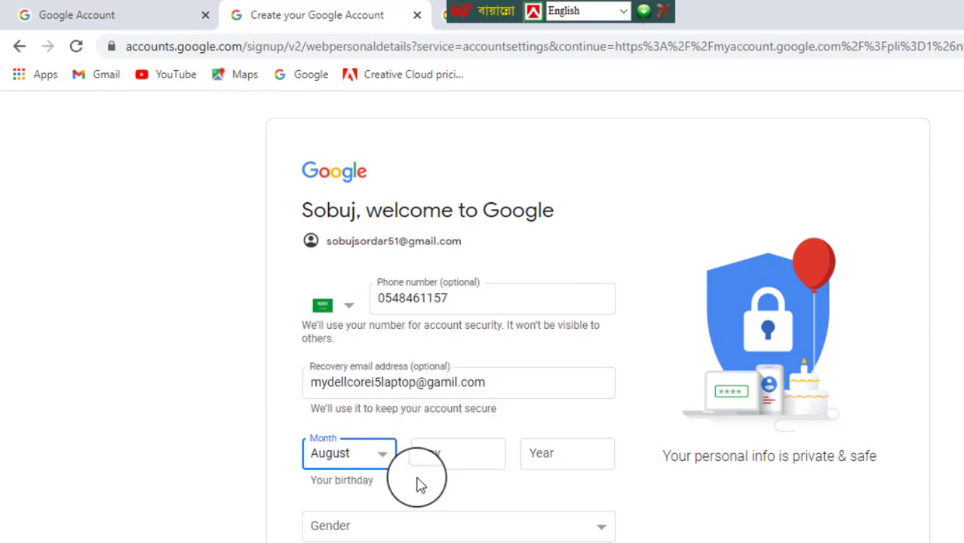
click(463, 460)
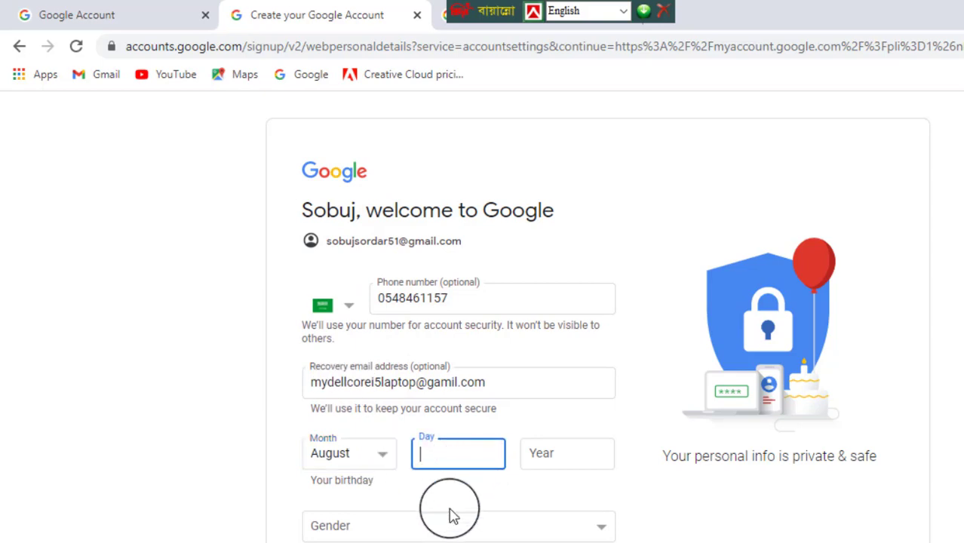
text(26)
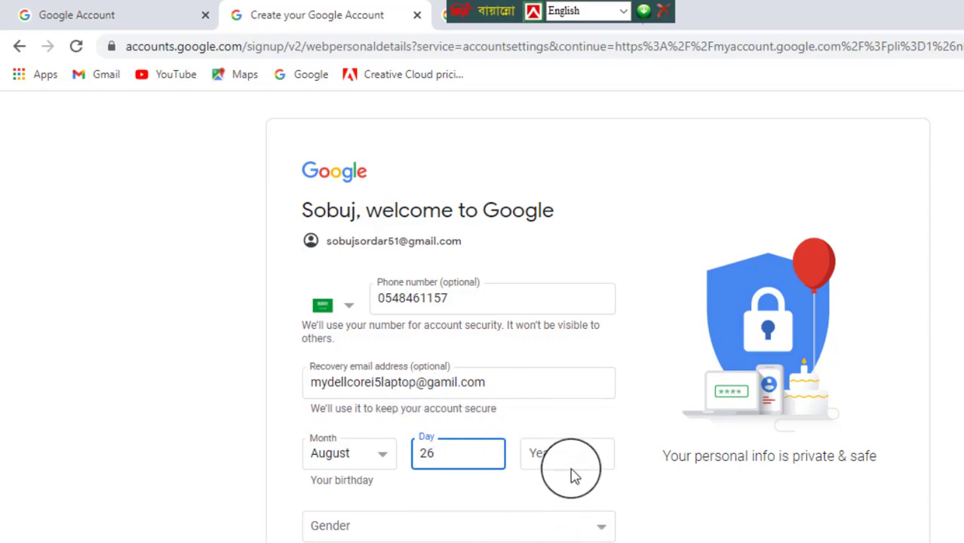
click(572, 464)
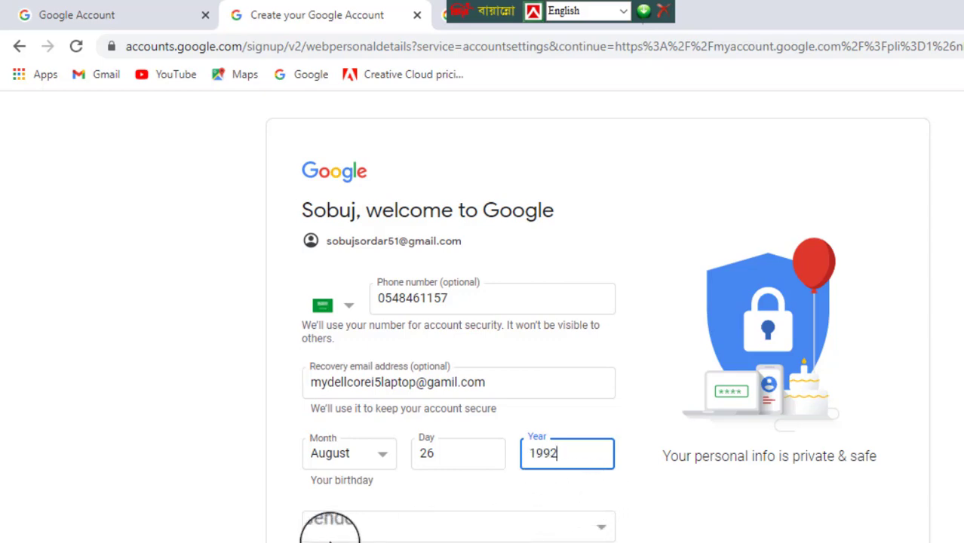
click(596, 528)
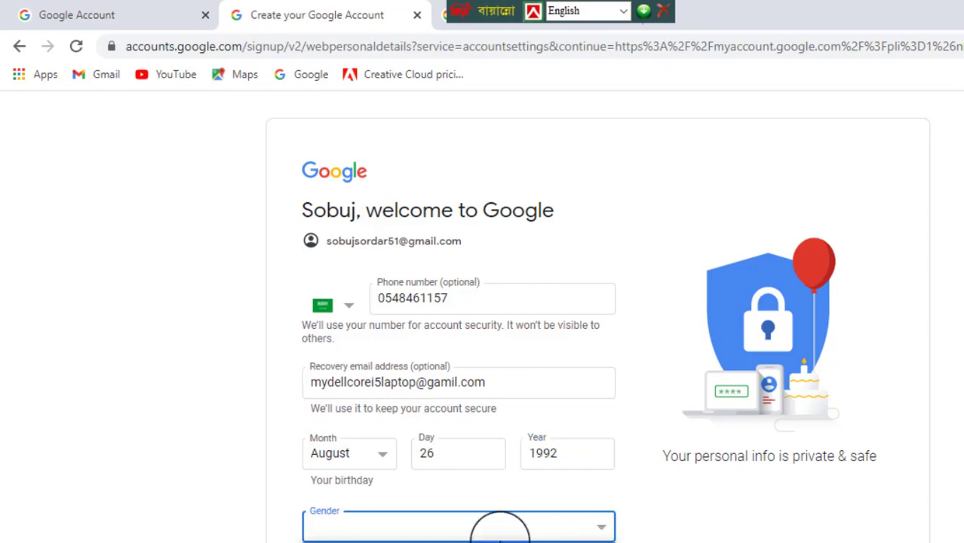
key(m)
scroll(548, 499, down, 1)
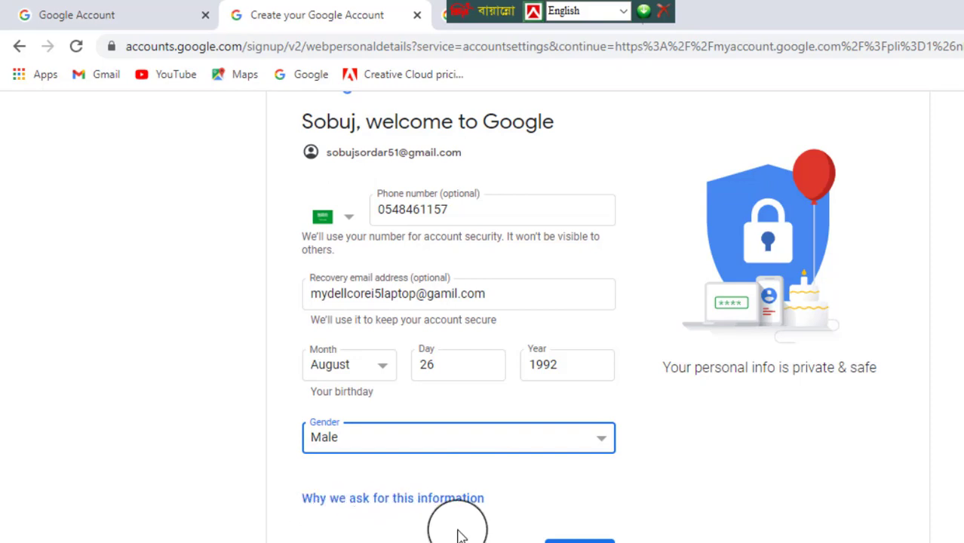
scroll(431, 536, down, 1)
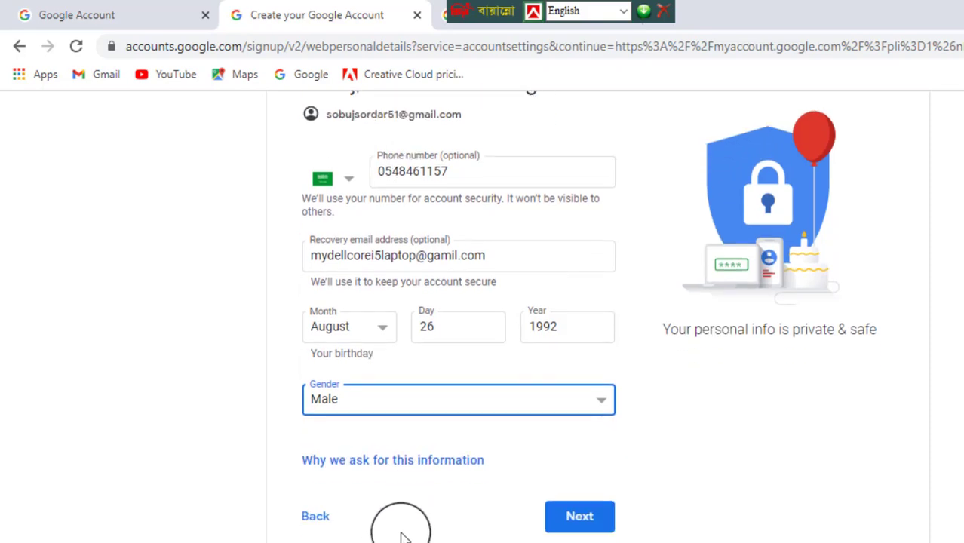
- Proceed to Privacy and Terms and agree, creating the account and reaching its home page
click(575, 524)
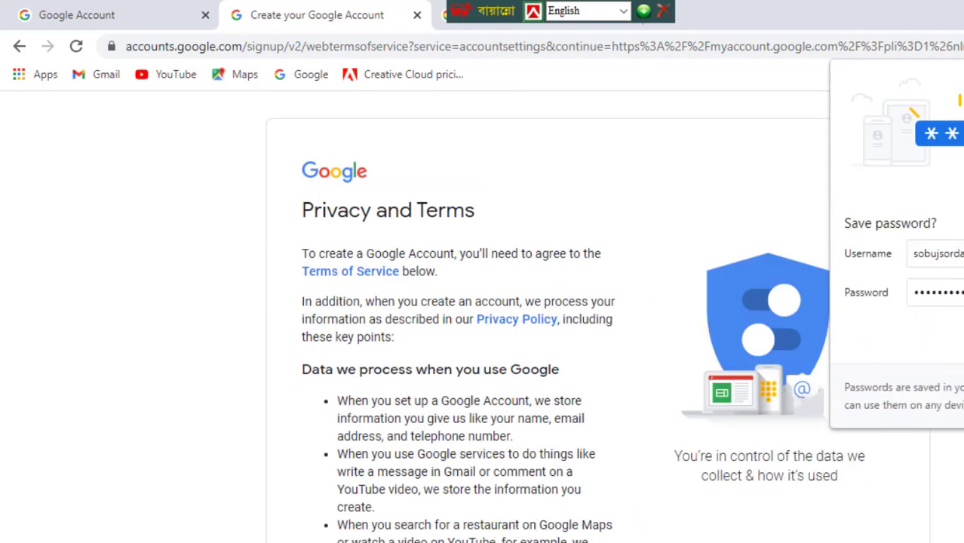
scroll(732, 467, down, 8)
scroll(732, 467, down, 5)
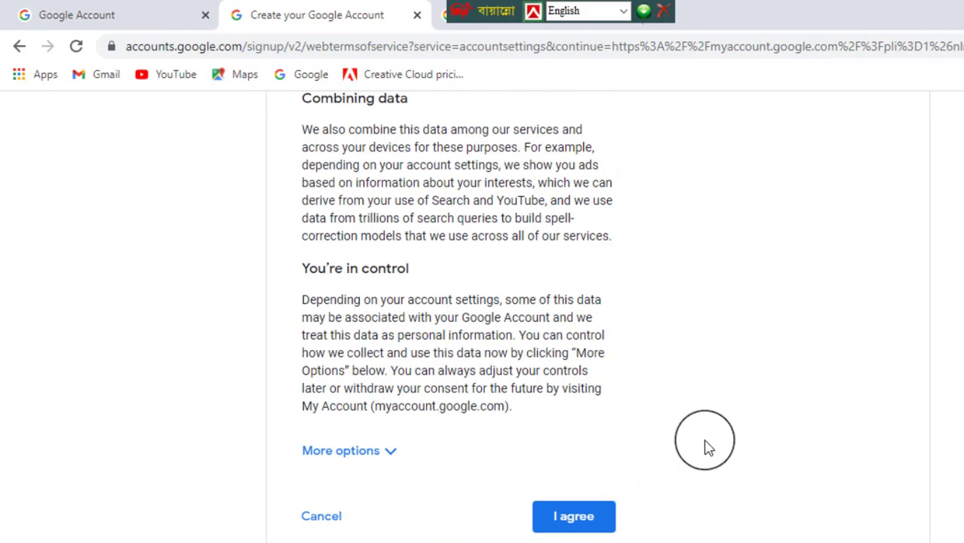
click(585, 521)
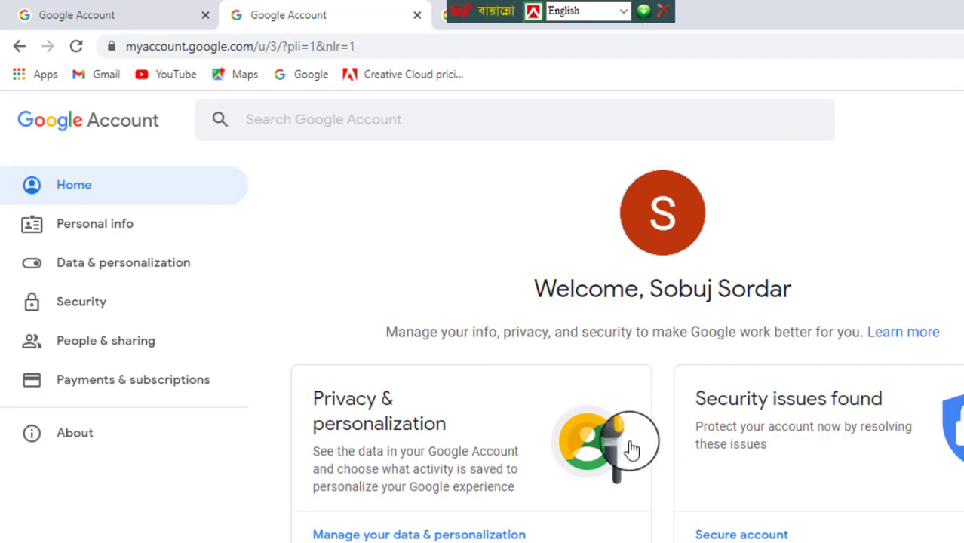
scroll(702, 435, down, 7)
scroll(705, 445, down, 1)
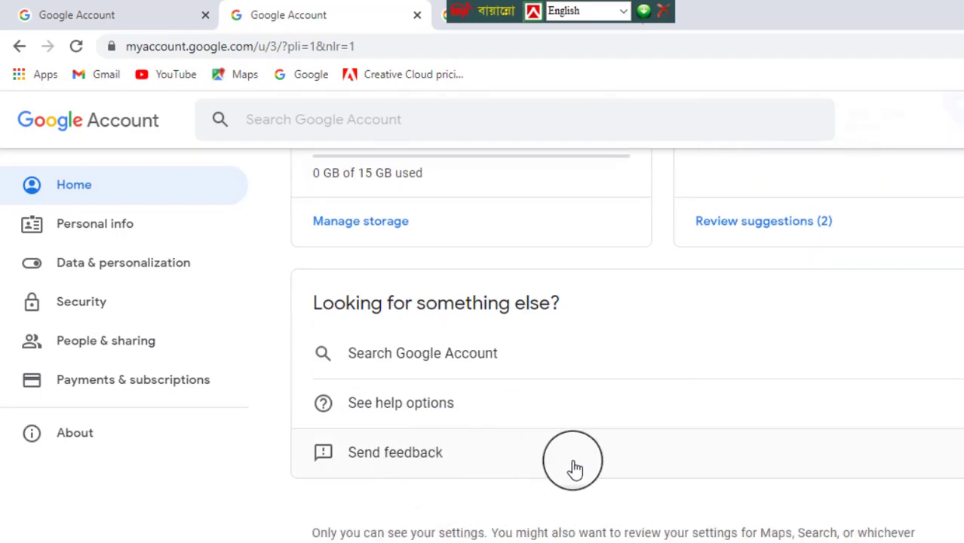
scroll(578, 466, up, 8)
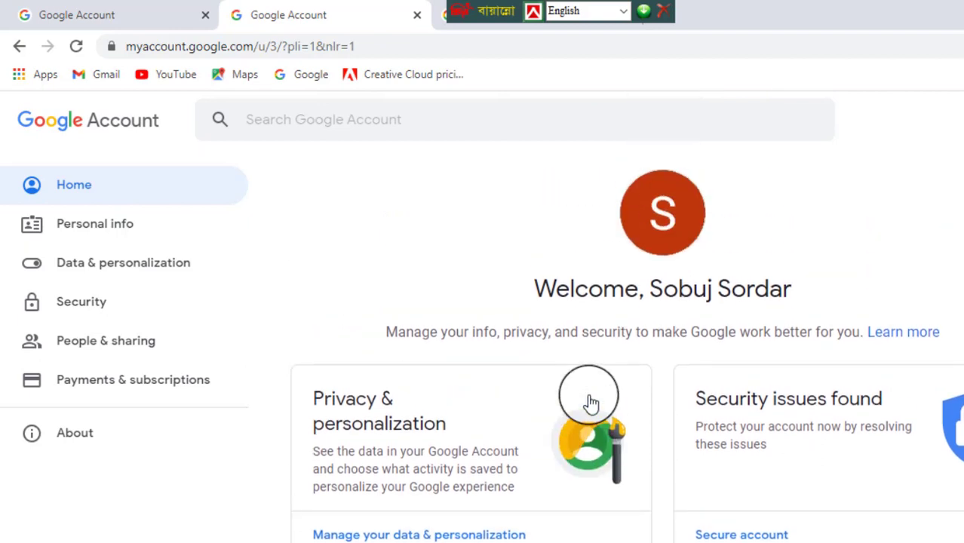
- Upload 20190726_120149 from the My Mobile photo folder and center the face in the crop square
click(664, 245)
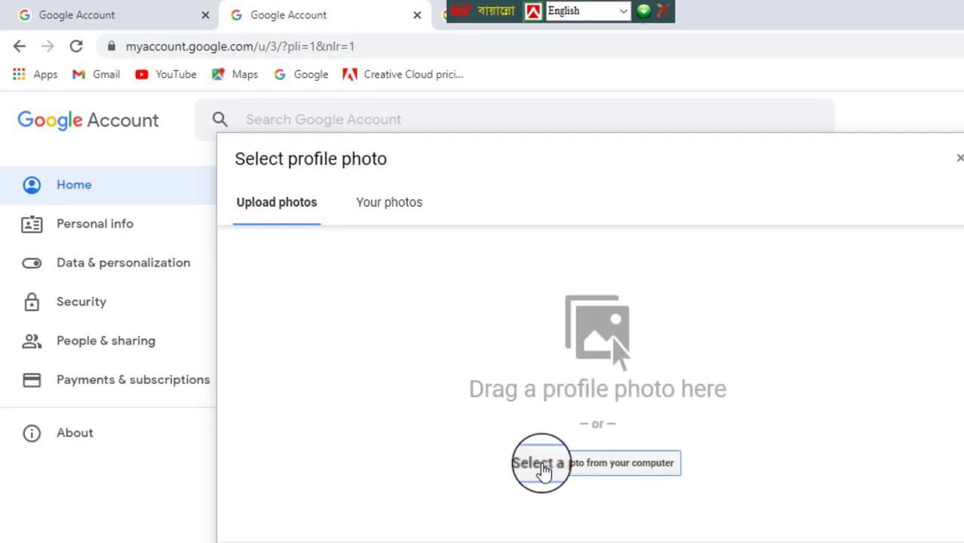
click(610, 467)
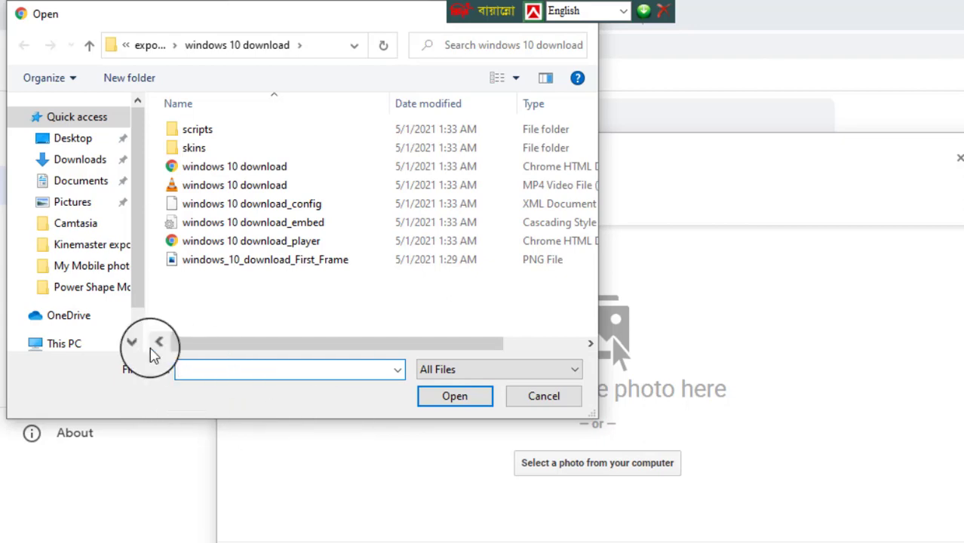
click(76, 266)
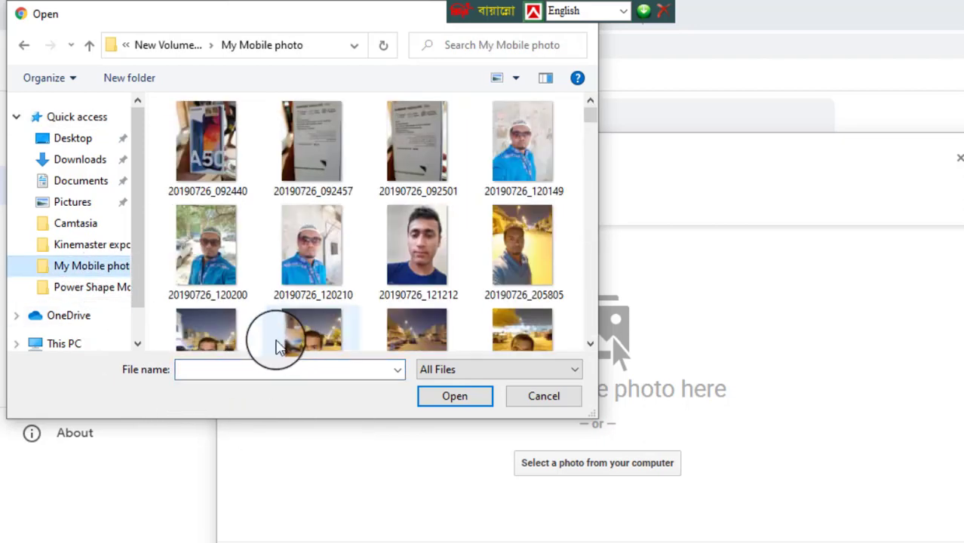
click(523, 155)
click(458, 406)
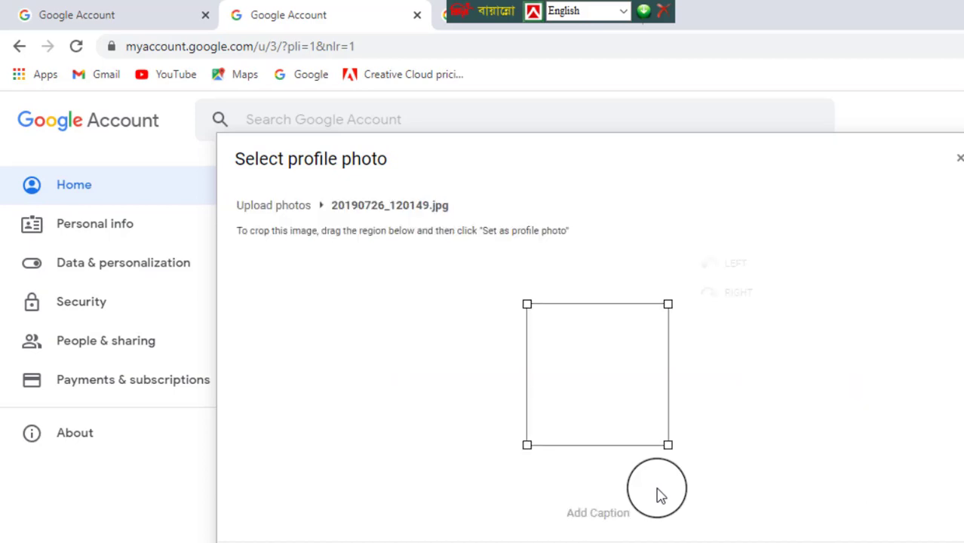
drag(608, 402, 587, 402)
- Set the cropped selfie as the profile photo and dismiss the account overview panel
click(575, 520)
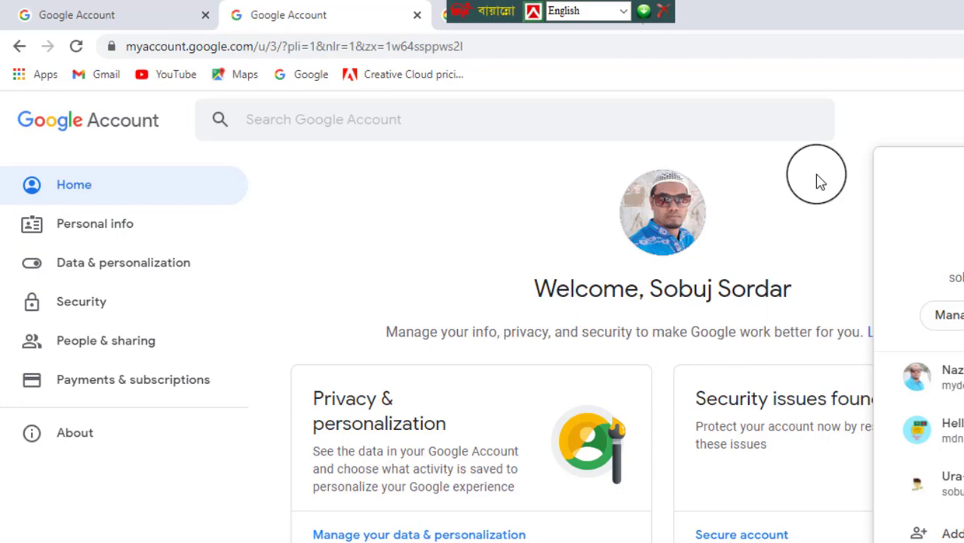
click(820, 181)
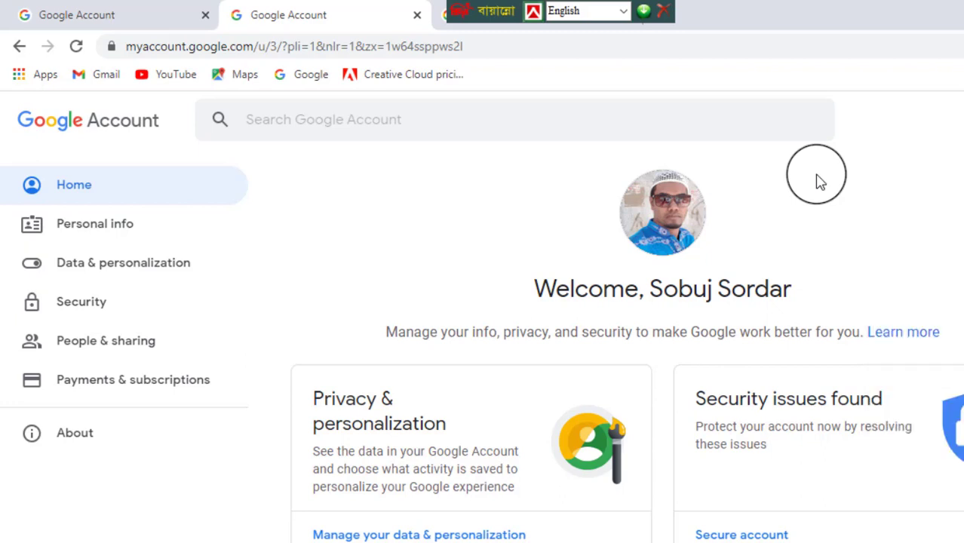